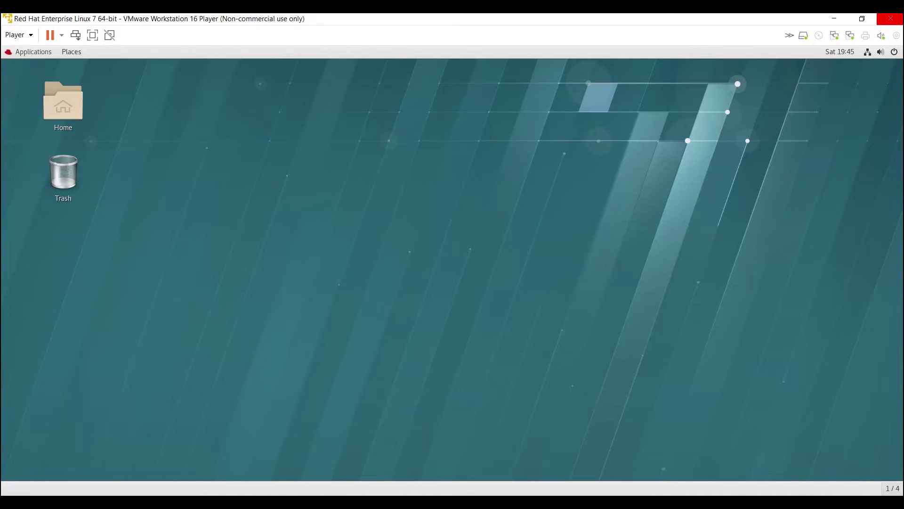
Step: Open a terminal window and maximize it
{"action": "left_click", "coordinate": [33, 52]}
{"action": "mouse_move", "coordinate": [72, 51]}
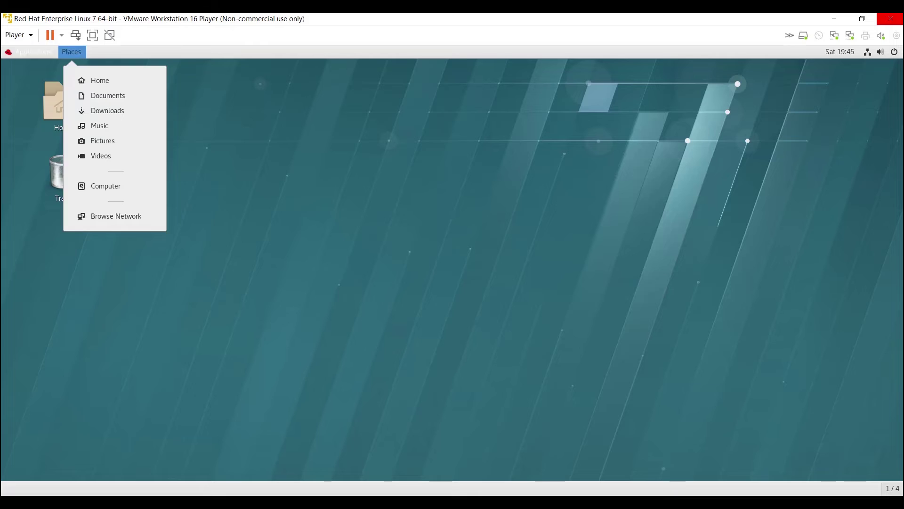
{"action": "mouse_move", "coordinate": [33, 51]}
{"action": "left_click", "coordinate": [132, 165]}
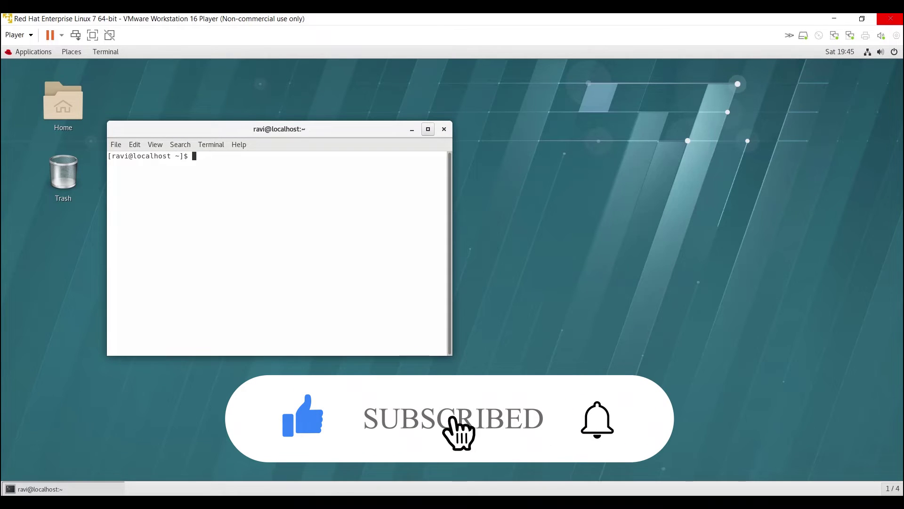
{"action": "key", "text": "super+Up"}
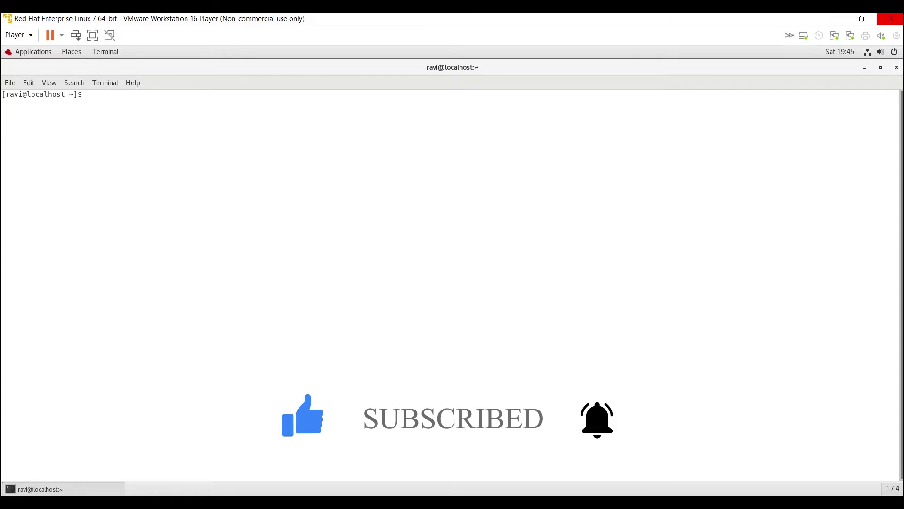
Step: Zoom in the terminal's text
{"action": "key", "text": "alt+v"}
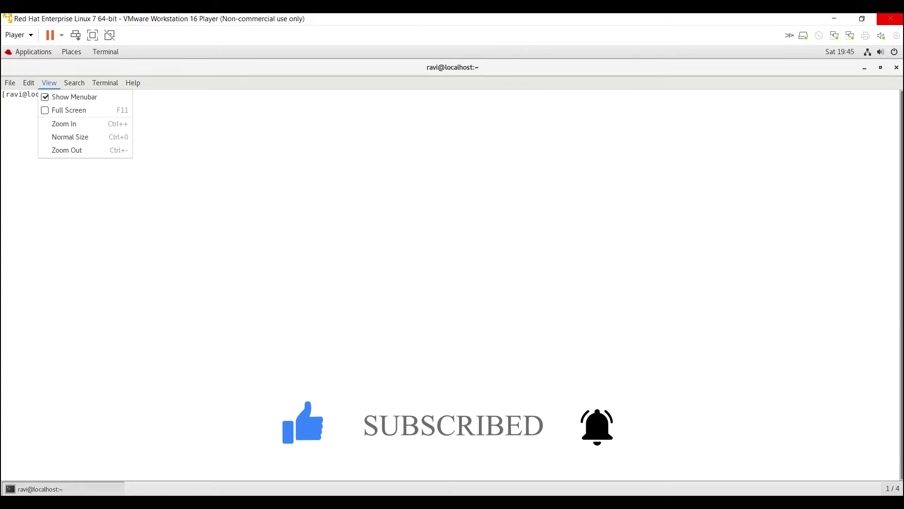
{"action": "key", "text": "Down"}
{"action": "key", "text": "Return"}
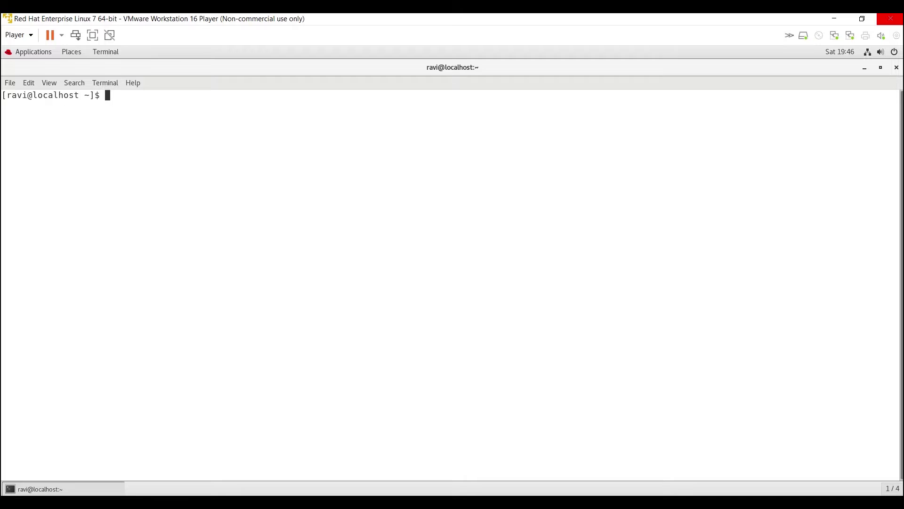
Step: List the network interfaces with ifconfig and examine the ens33 entry with its IP address and the ens39 entry
{"action": "type", "text": "ifconfig"}
{"action": "key", "text": "Return"}
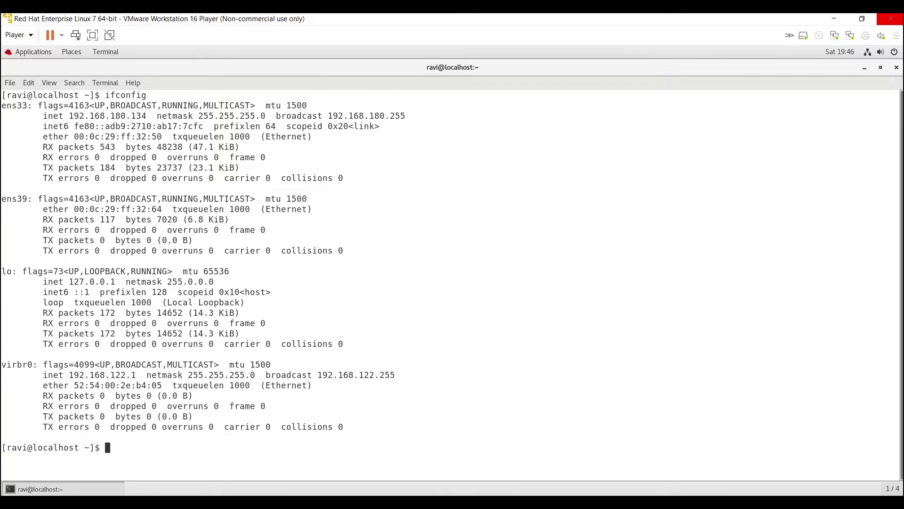
{"action": "left_click_drag", "start_coordinate": [2, 106], "coordinate": [162, 116]}
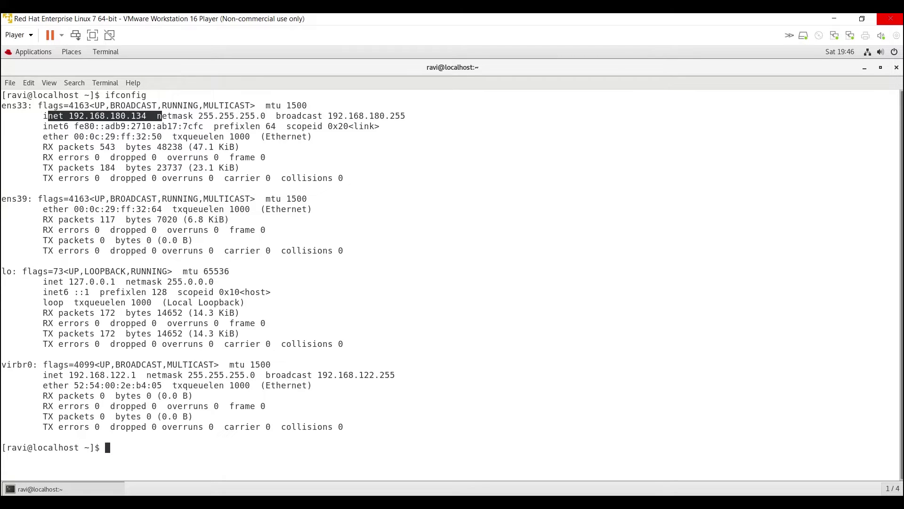
{"action": "left_click_drag", "start_coordinate": [1, 198], "coordinate": [188, 219]}
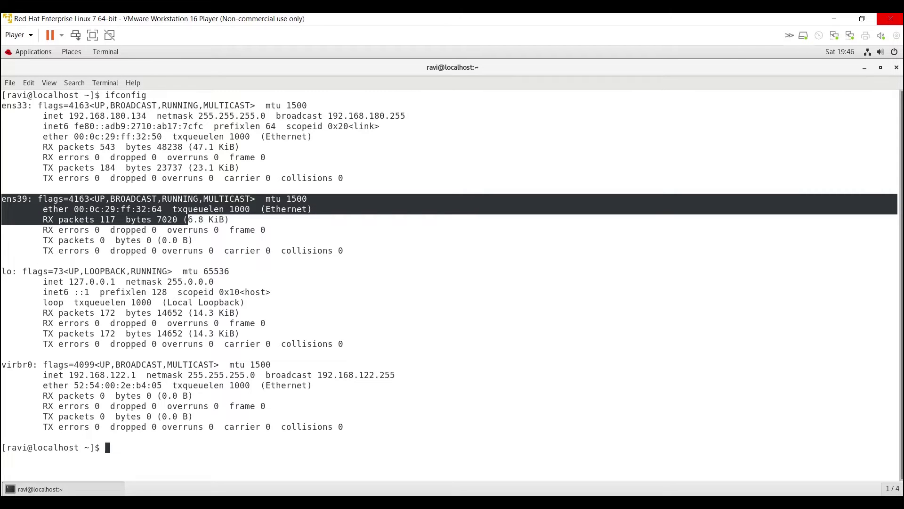
{"action": "left_click", "coordinate": [187, 219]}
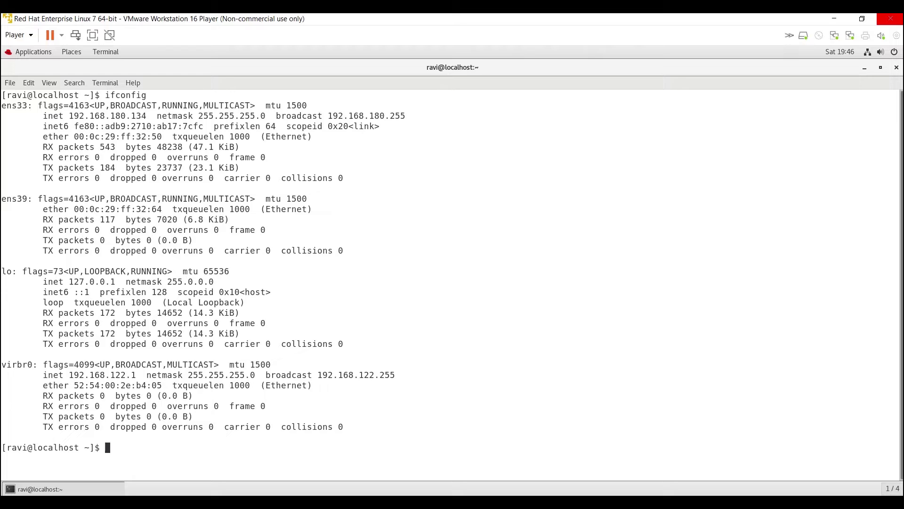
{"action": "left_click_drag", "start_coordinate": [2, 105], "coordinate": [147, 116]}
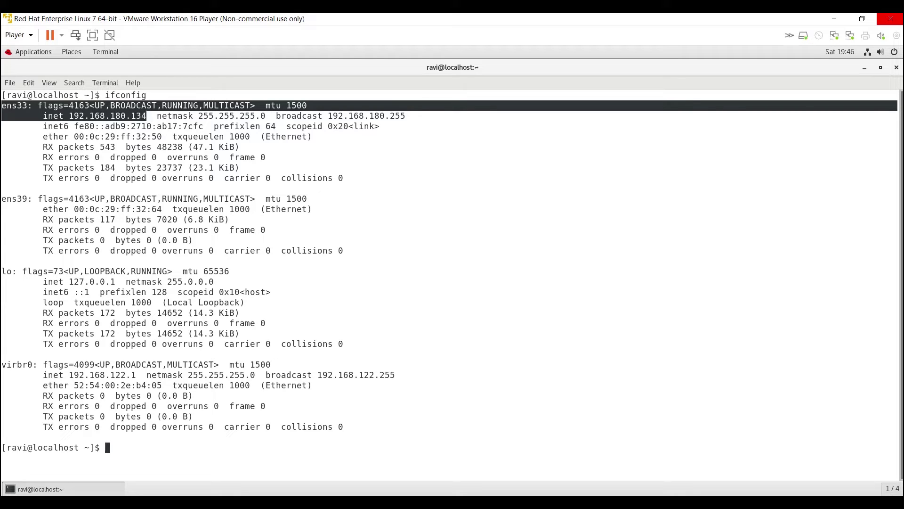
{"action": "left_click", "coordinate": [146, 115]}
{"action": "left_click_drag", "start_coordinate": [147, 116], "coordinate": [69, 116]}
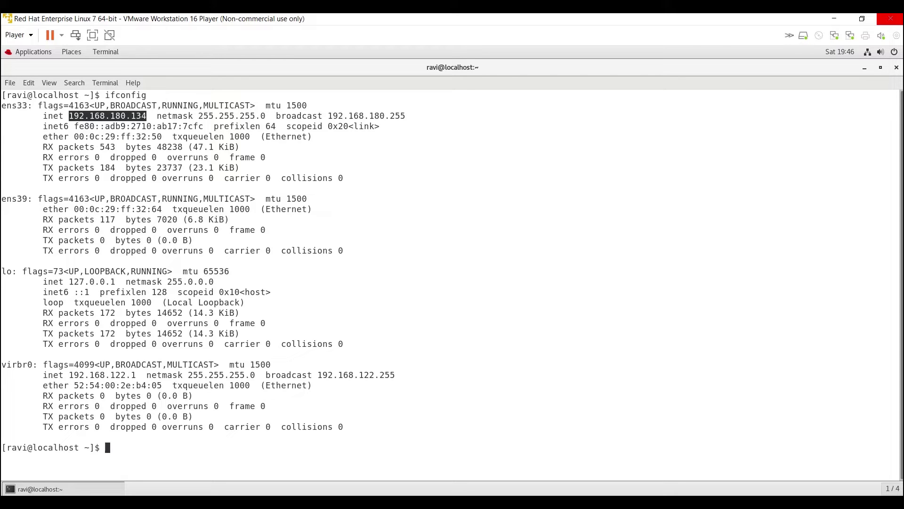
{"action": "left_click", "coordinate": [69, 116]}
{"action": "left_click_drag", "start_coordinate": [32, 198], "coordinate": [1, 199]}
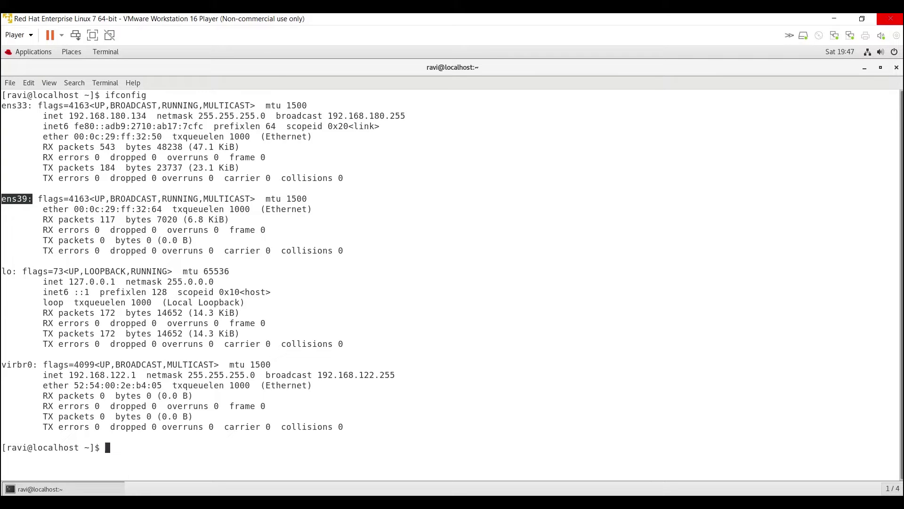
{"action": "left_click", "coordinate": [17, 199]}
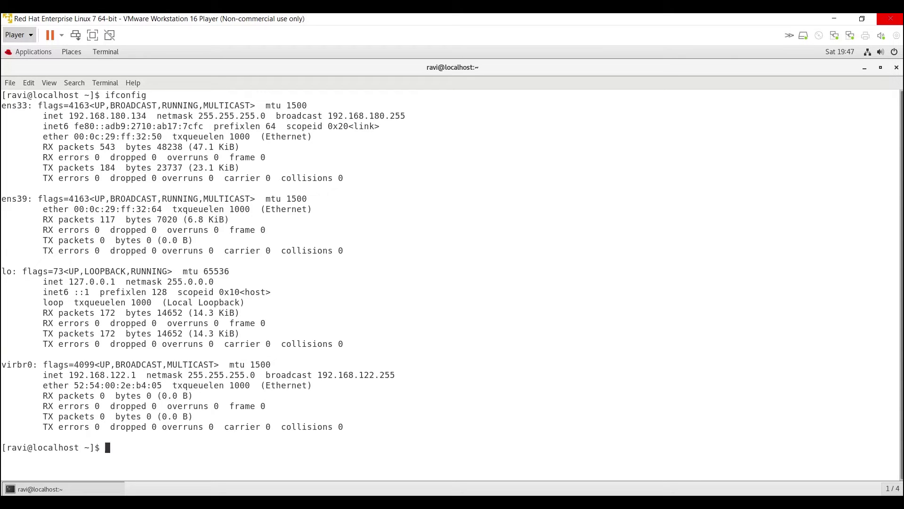
Step: Open the virtual machine settings and inspect the connection settings of Network Adapter and Network Adapter 3
{"action": "left_click", "coordinate": [18, 34]}
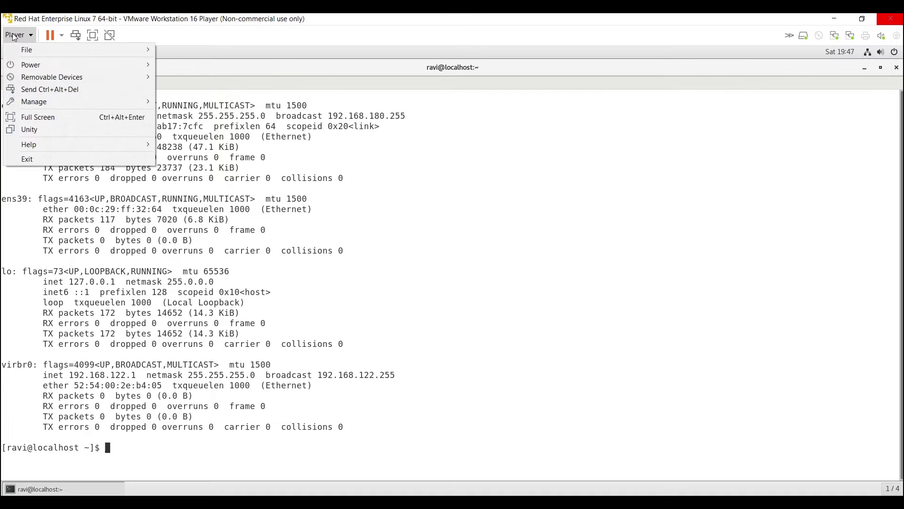
{"action": "mouse_move", "coordinate": [103, 103]}
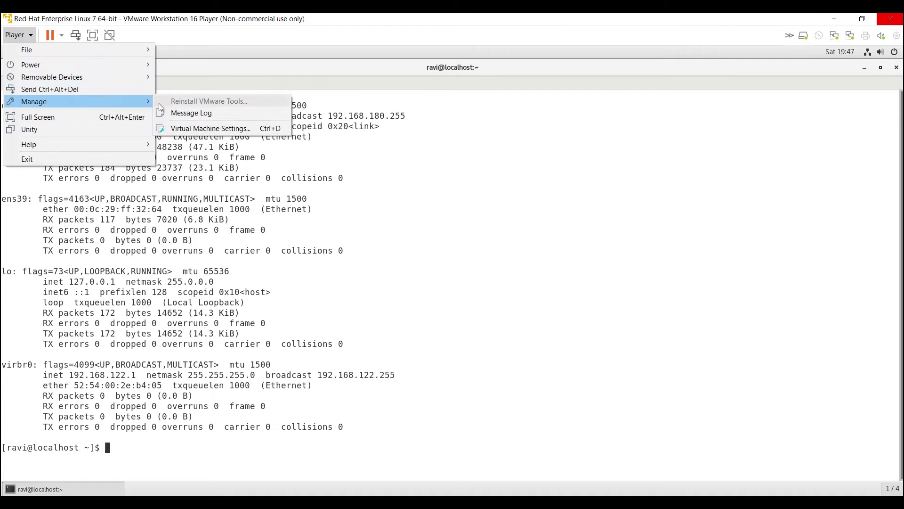
{"action": "left_click", "coordinate": [197, 129]}
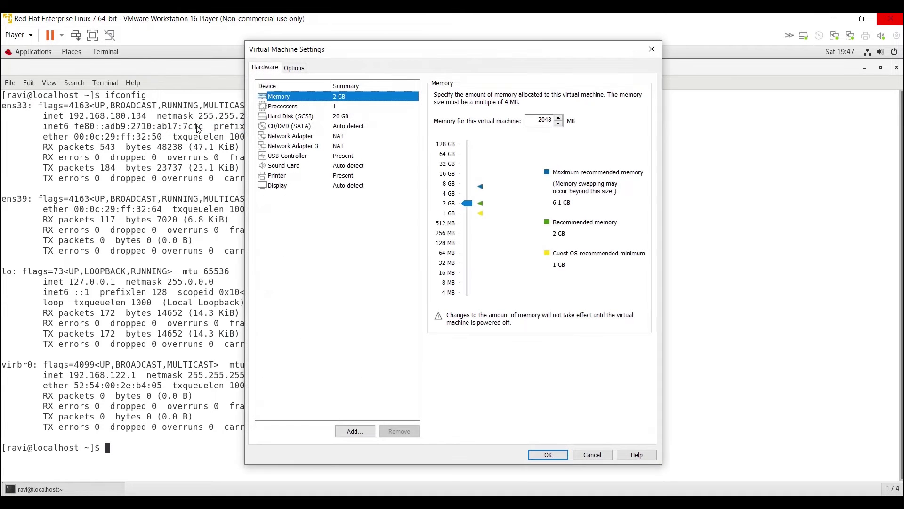
{"action": "left_click", "coordinate": [279, 137]}
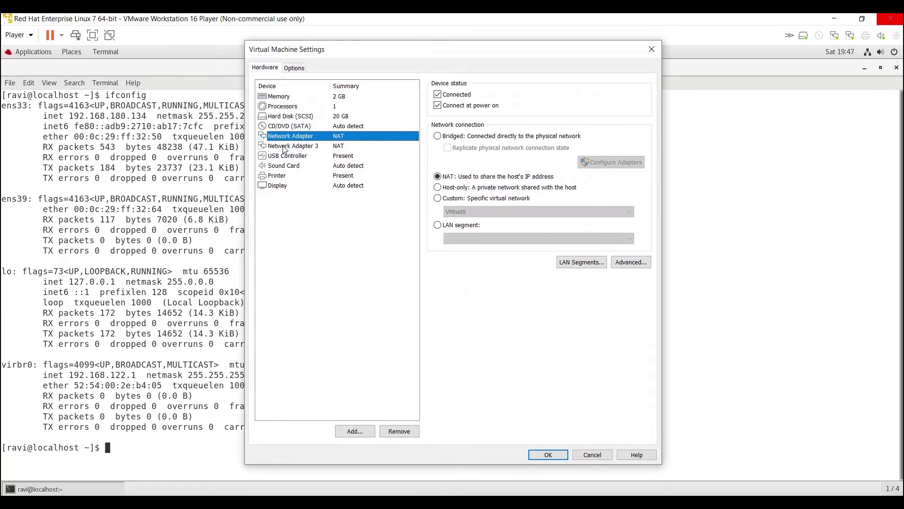
{"action": "left_click", "coordinate": [284, 146]}
{"action": "left_click", "coordinate": [280, 138]}
{"action": "left_click", "coordinate": [317, 150]}
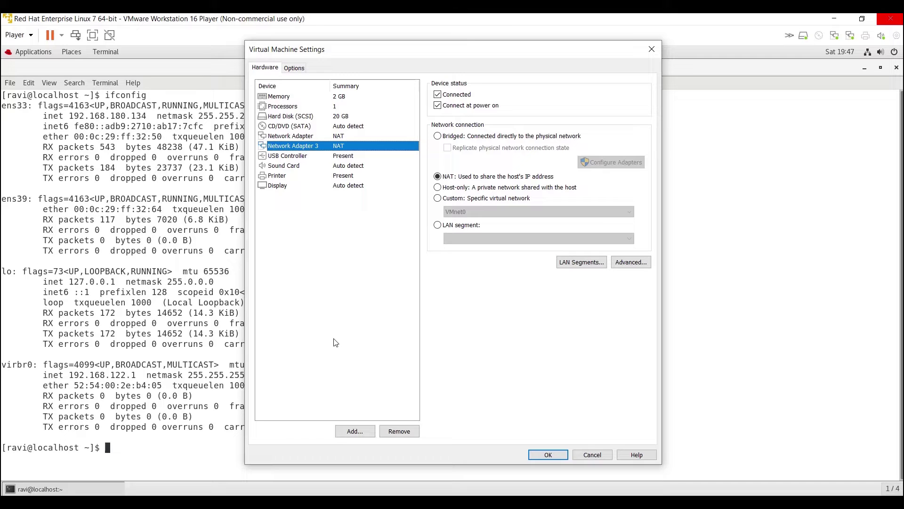
{"action": "left_click", "coordinate": [348, 435]}
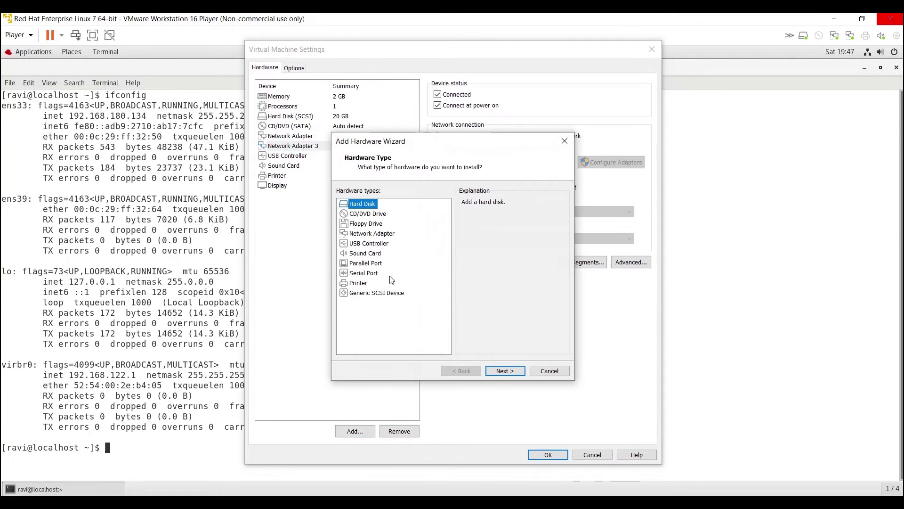
{"action": "left_click", "coordinate": [375, 234]}
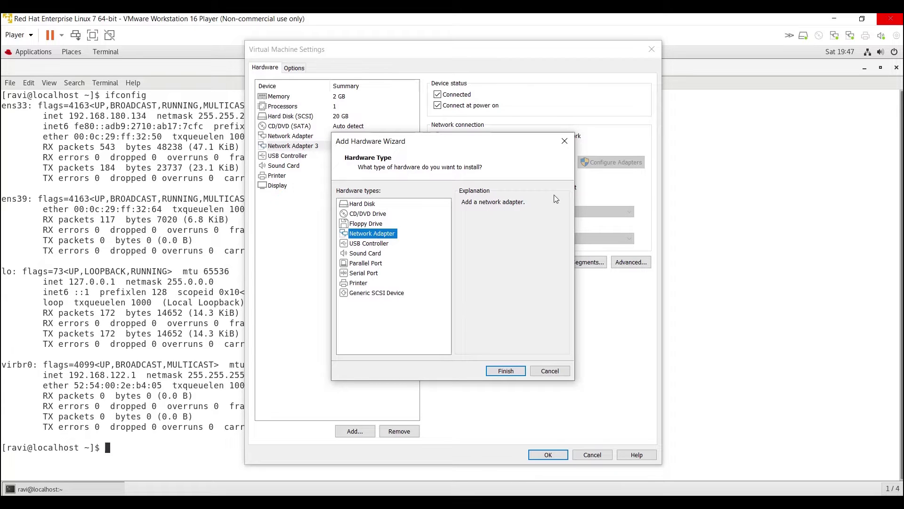
{"action": "left_click", "coordinate": [561, 146]}
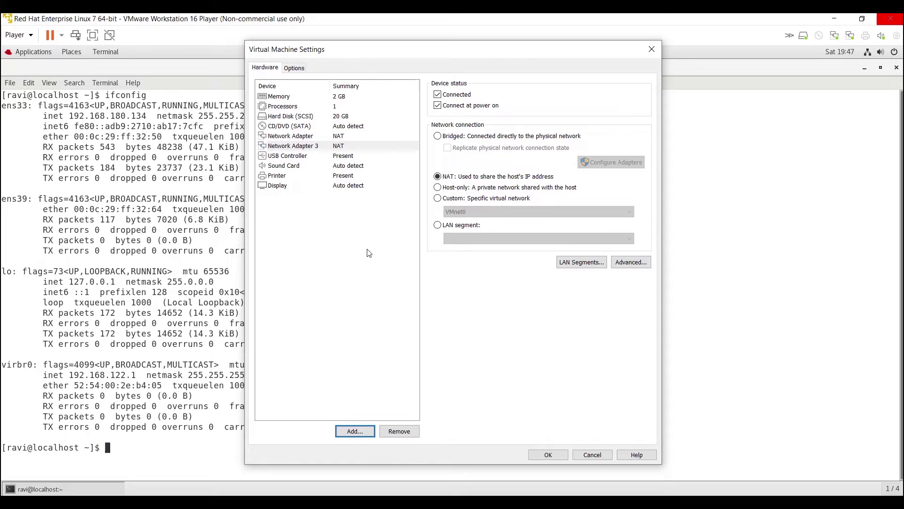
Step: Recheck both network adapters, close the virtual machine settings, and review the ens33 entry in the ifconfig output
{"action": "left_click", "coordinate": [301, 138]}
{"action": "left_click", "coordinate": [308, 147]}
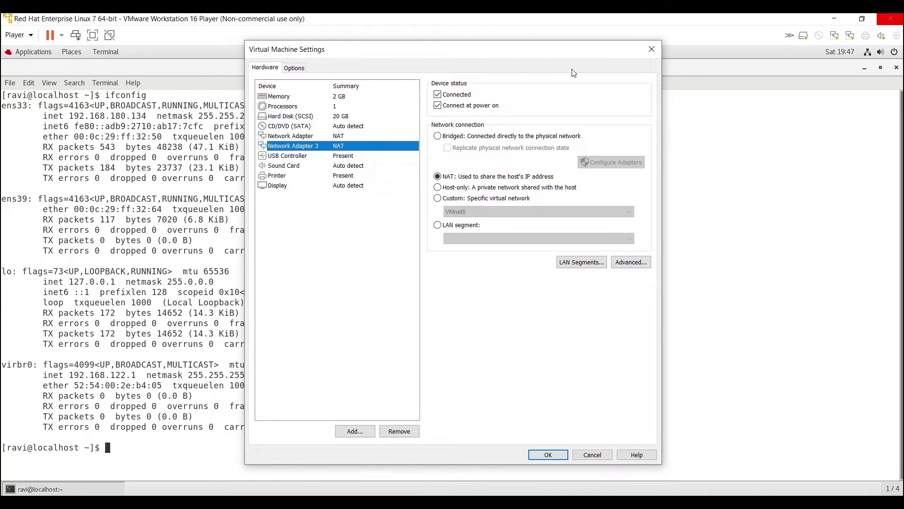
{"action": "left_click", "coordinate": [651, 50]}
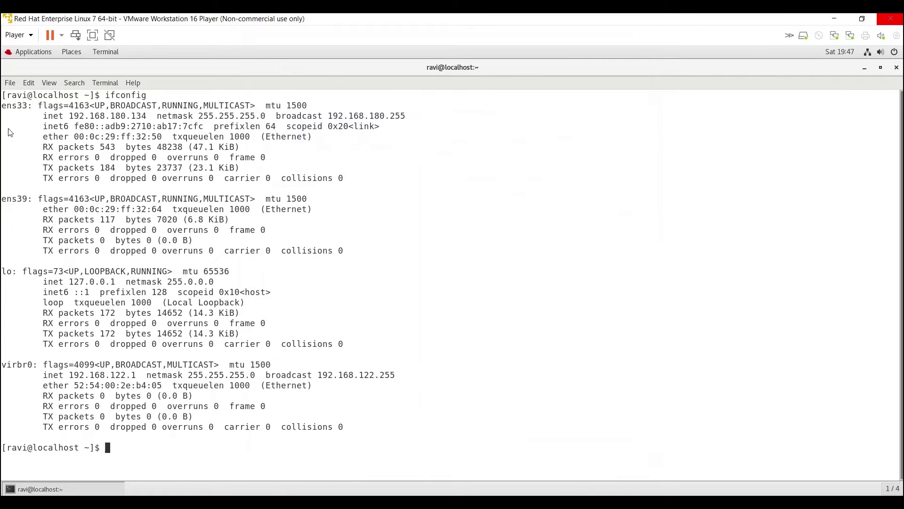
{"action": "left_click_drag", "start_coordinate": [1, 106], "coordinate": [111, 137]}
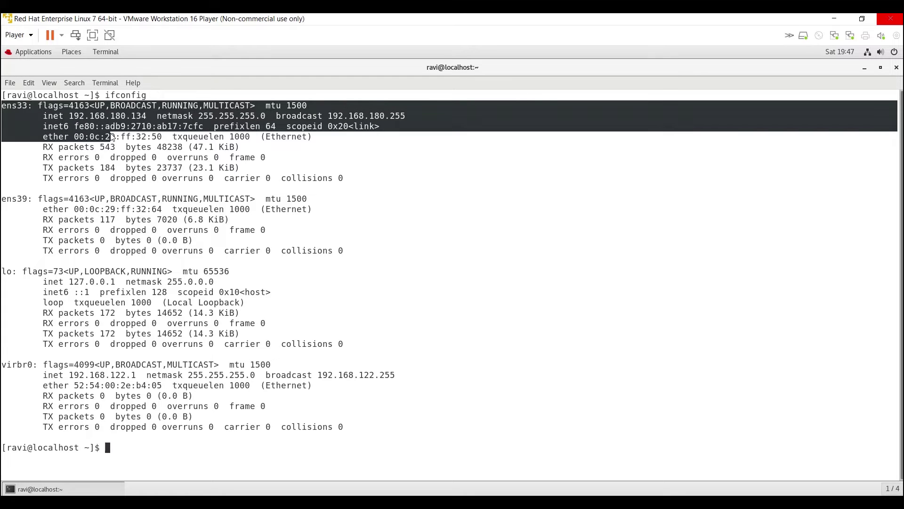
{"action": "left_click", "coordinate": [152, 147]}
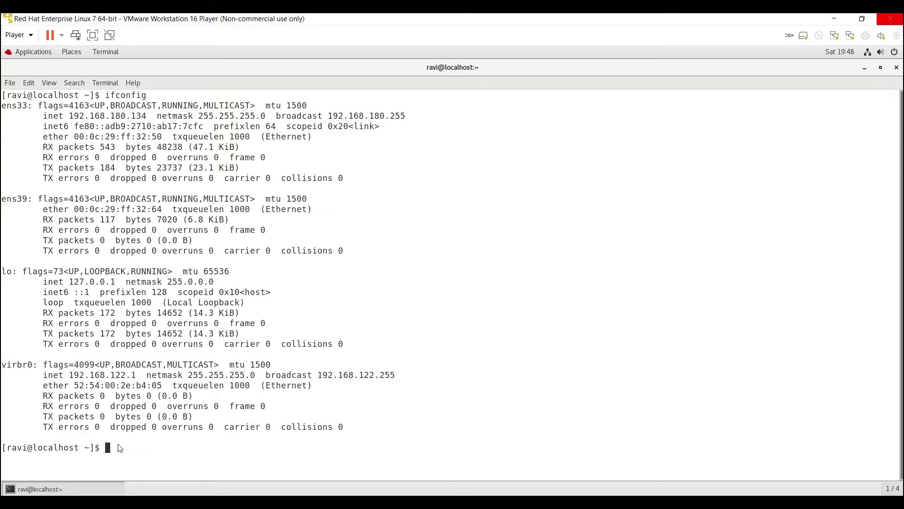
Step: Change to the /etc/sysconfig/network-scripts/ directory and list its files with ls
{"action": "type", "text": "cd /etc/sysco"}
{"action": "key", "text": "Tab"}
{"action": "type", "text": "net"}
{"action": "key", "text": "Tab"}
{"action": "key", "text": "Return"}
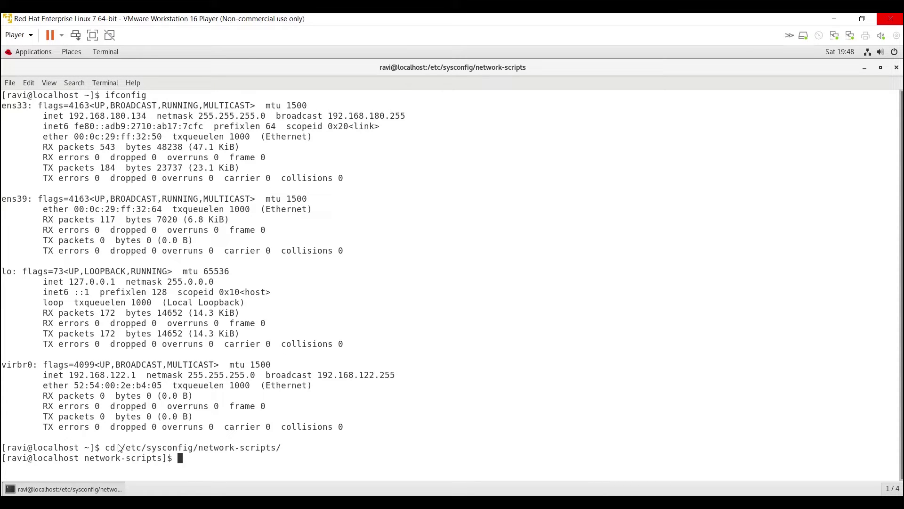
{"action": "type", "text": "ls"}
{"action": "key", "text": "Return"}
{"action": "key", "text": "Return"}
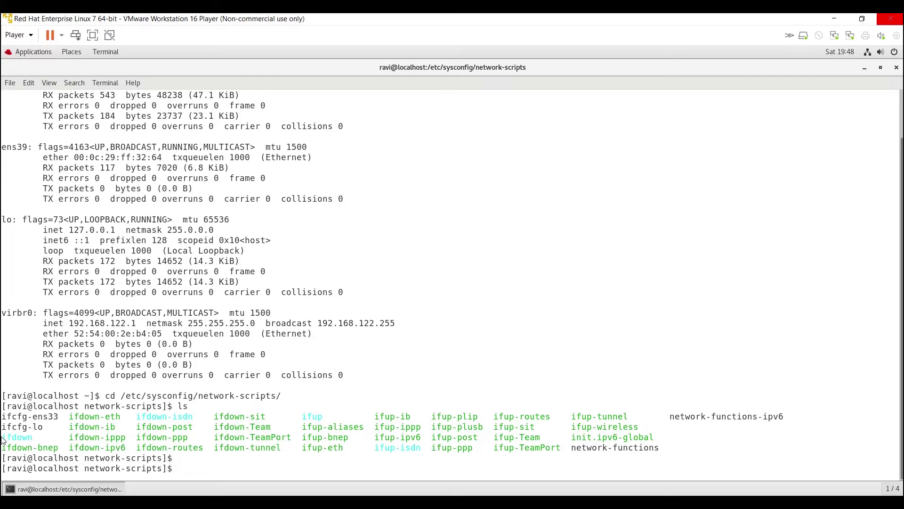
Step: Compare the listed ifcfg-ens33 configuration file with the ens33 and ens39 entries in the ifconfig output
{"action": "left_click_drag", "start_coordinate": [64, 417], "coordinate": [2, 419]}
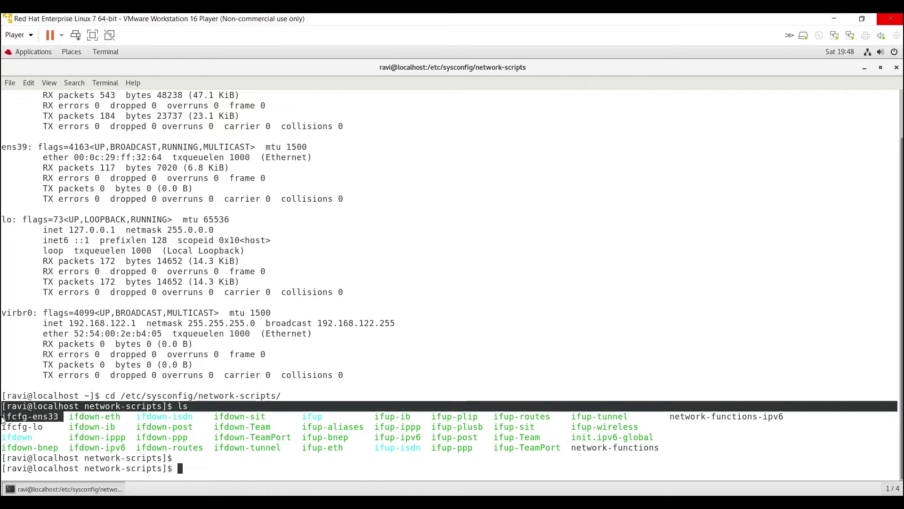
{"action": "left_click", "coordinate": [261, 354]}
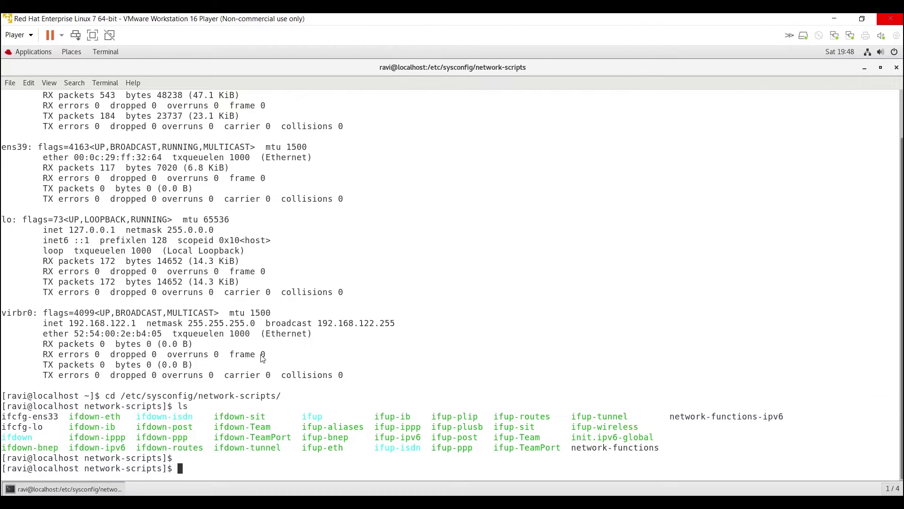
{"action": "scroll", "coordinate": [895, 292], "scroll_direction": "up", "scroll_amount": 2}
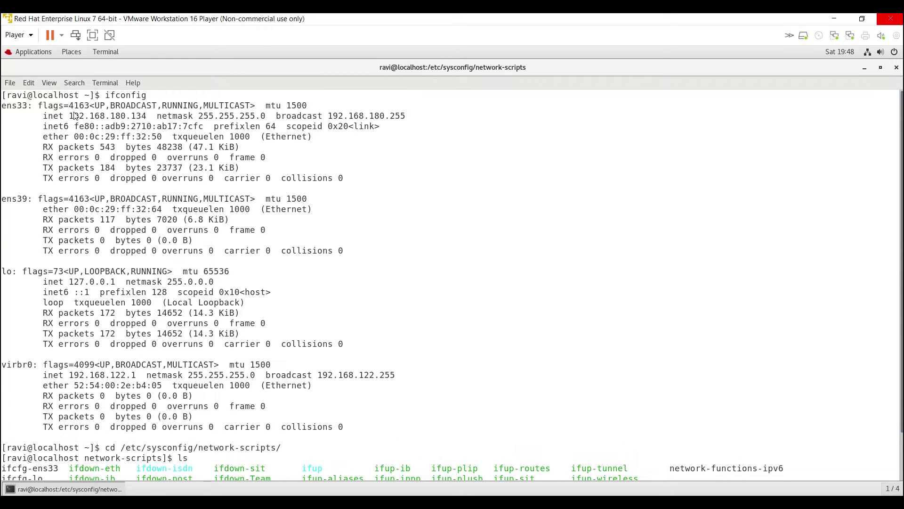
{"action": "left_click_drag", "start_coordinate": [2, 95], "coordinate": [261, 180]}
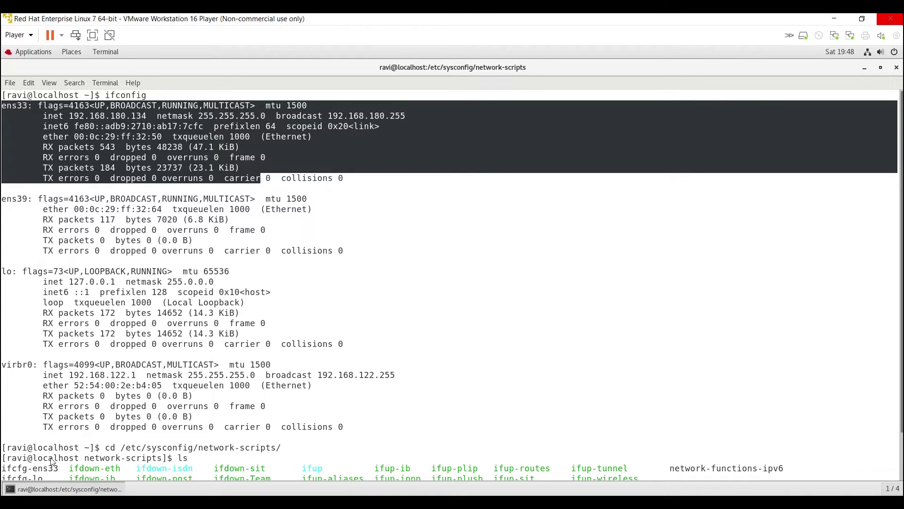
{"action": "left_click", "coordinate": [58, 473]}
{"action": "left_click_drag", "start_coordinate": [58, 473], "coordinate": [2, 471]}
{"action": "left_click", "coordinate": [49, 371]}
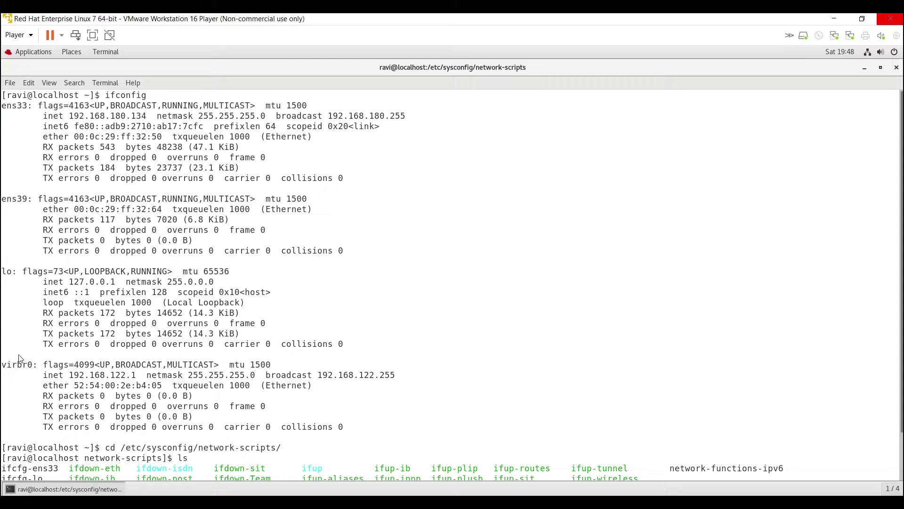
{"action": "left_click_drag", "start_coordinate": [60, 473], "coordinate": [3, 458]}
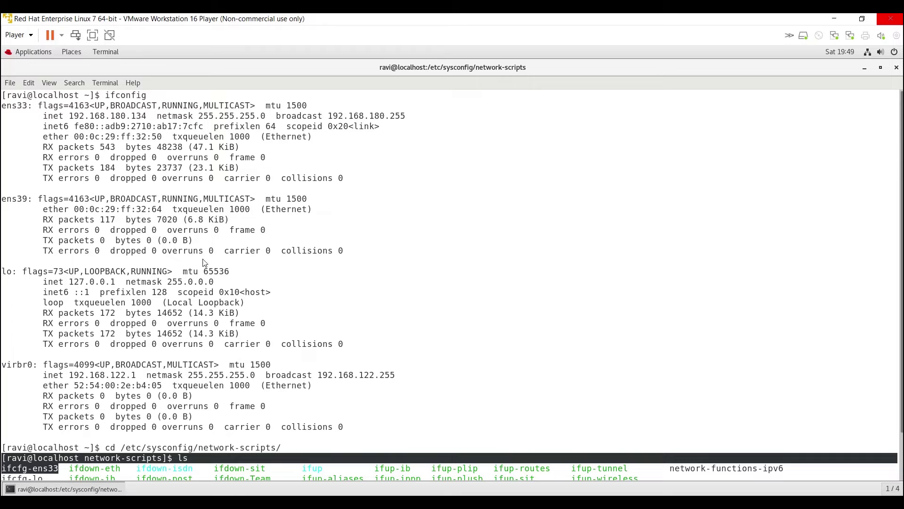
{"action": "left_click", "coordinate": [216, 262]}
{"action": "left_click_drag", "start_coordinate": [352, 257], "coordinate": [5, 206]}
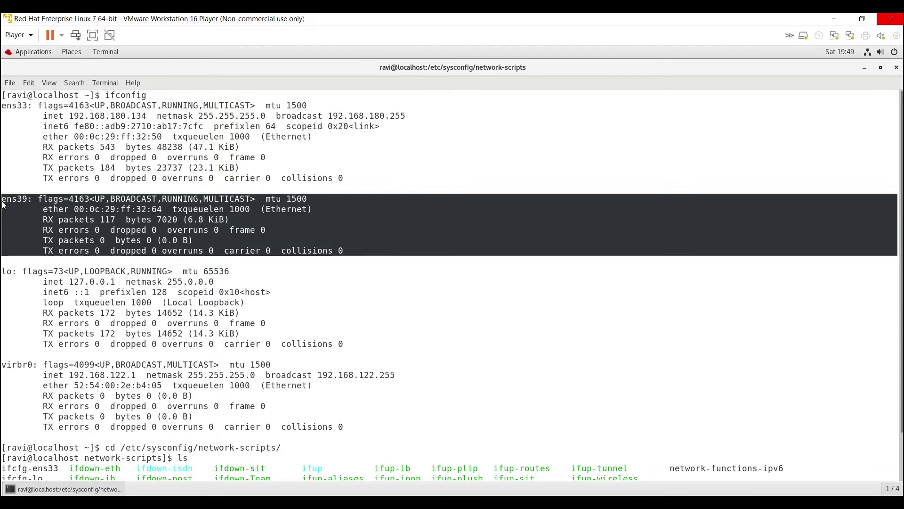
{"action": "left_click", "coordinate": [107, 286]}
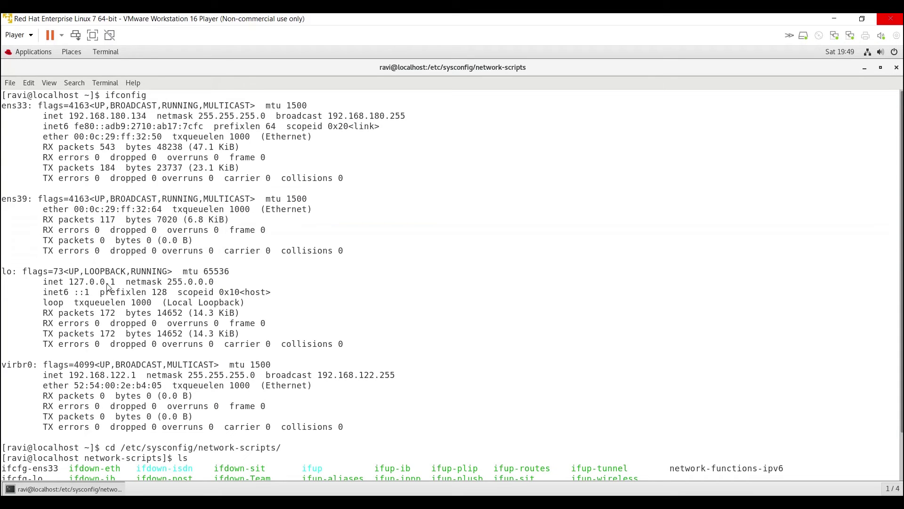
Step: Review the ens33 and ens39 interface entries once more and highlight ifcfg-ens33 in the directory listing
{"action": "double_click", "coordinate": [32, 106]}
{"action": "left_click", "coordinate": [3, 203]}
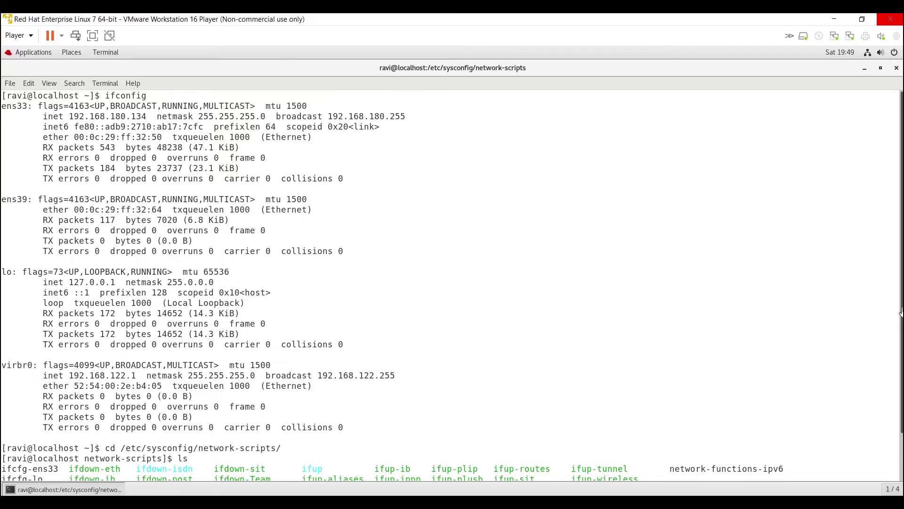
{"action": "left_click_drag", "start_coordinate": [901, 331], "coordinate": [897, 400]}
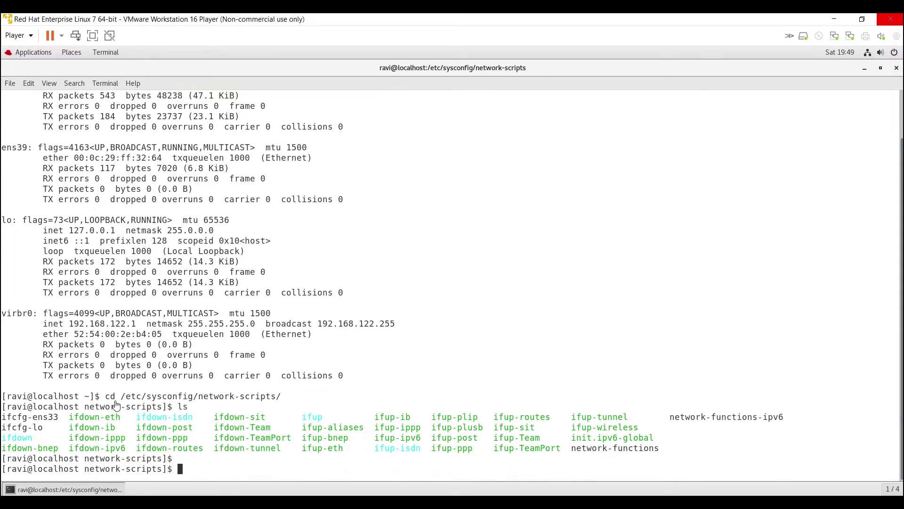
{"action": "left_click_drag", "start_coordinate": [60, 421], "coordinate": [2, 421]}
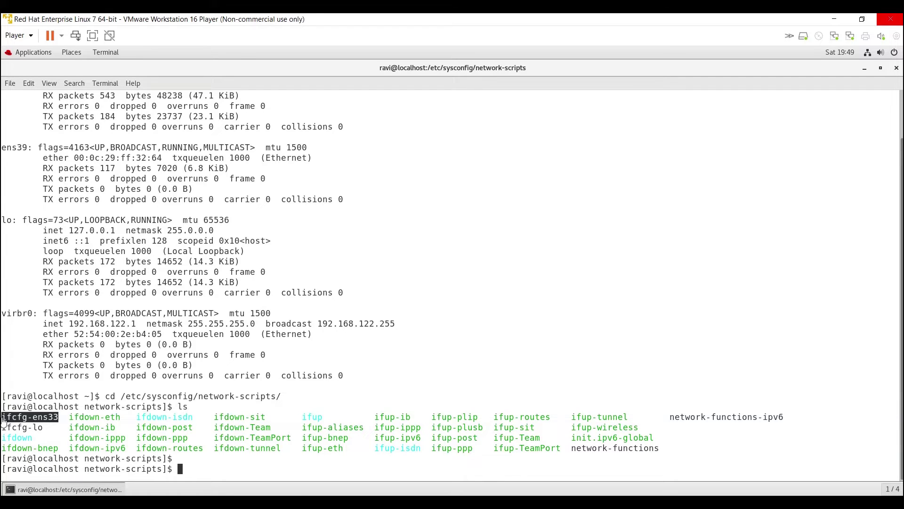
{"action": "left_click", "coordinate": [212, 469]}
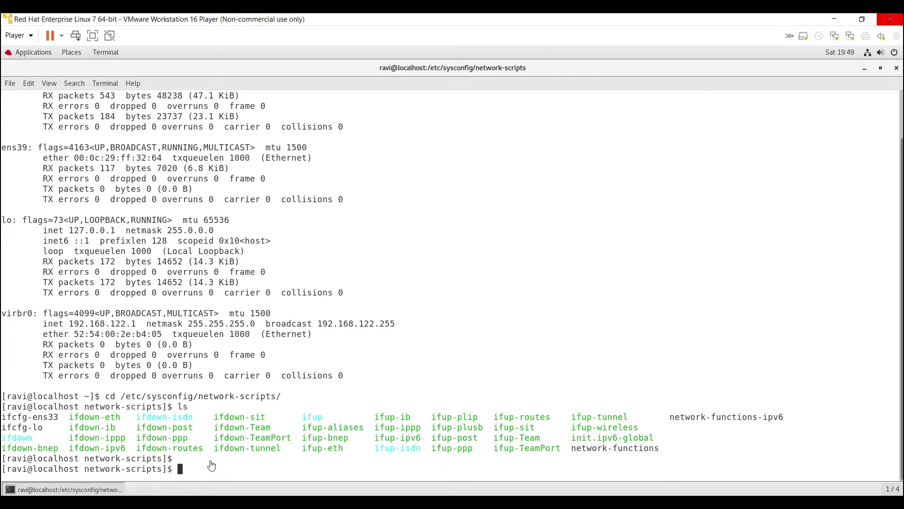
Step: Switch to a root login shell with sudo su -, entering the account password
{"action": "left_click_drag", "start_coordinate": [27, 469], "coordinate": [13, 469]}
{"action": "left_click", "coordinate": [197, 471]}
{"action": "type", "text": "sudo su -"}
{"action": "key", "text": "Return"}
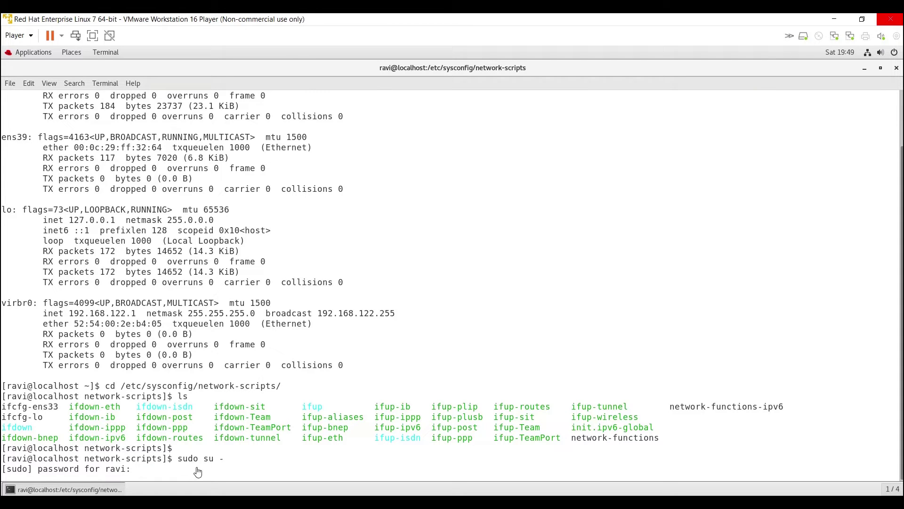
{"action": "key", "text": "Return"}
{"action": "key", "text": "Return"}
{"action": "key", "text": "Return"}
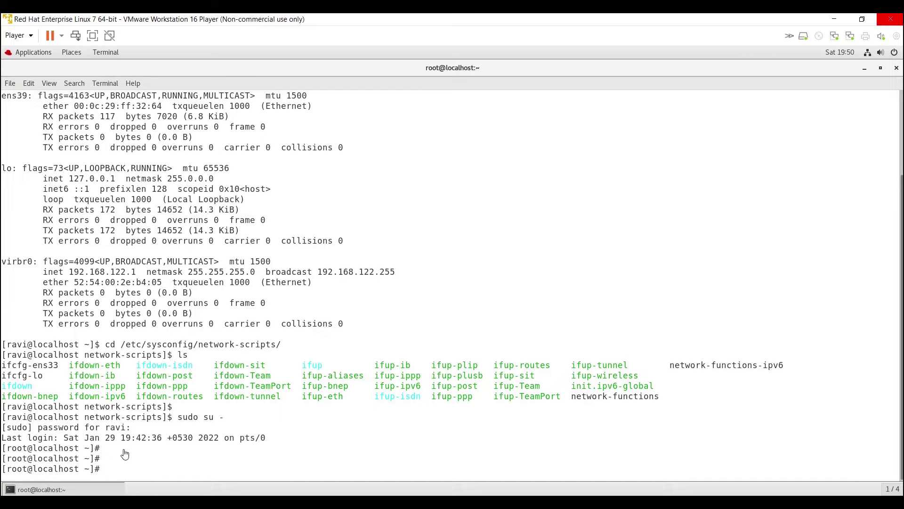
Step: As root, change to the /etc/sysconfig/network-scripts/ directory and list its files with ls
{"action": "type", "text": "cd /etc/sysco"}
{"action": "key", "text": "Tab"}
{"action": "type", "text": "net"}
{"action": "key", "text": "Tab"}
{"action": "key", "text": "Return"}
{"action": "key", "text": "Return"}
{"action": "key", "text": "Return"}
{"action": "type", "text": "ls"}
{"action": "key", "text": "Return"}
{"action": "key", "text": "Return"}
{"action": "key", "text": "Return"}
{"action": "key", "text": "Return"}
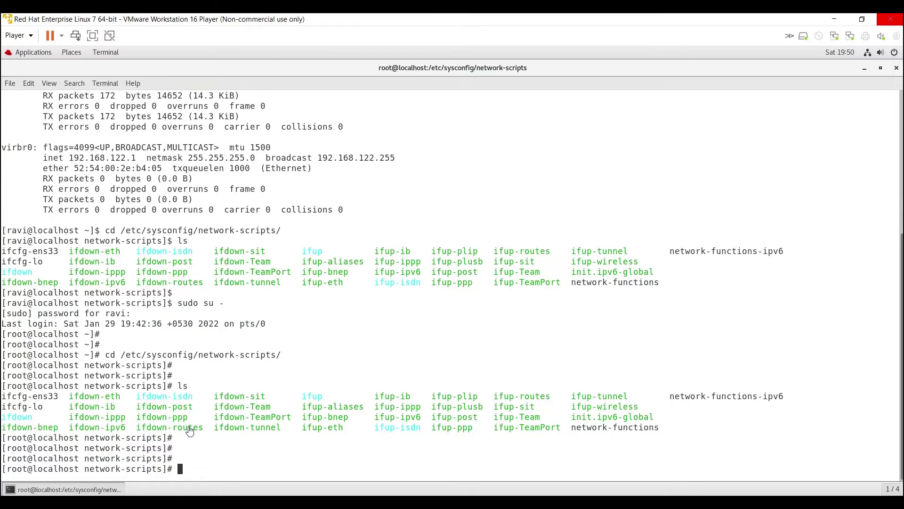
Step: Open the ifcfg-ens33 configuration file in vi
{"action": "type", "text": "vi ifcfg-en"}
{"action": "key", "text": "Tab"}
{"action": "key", "text": "Return"}
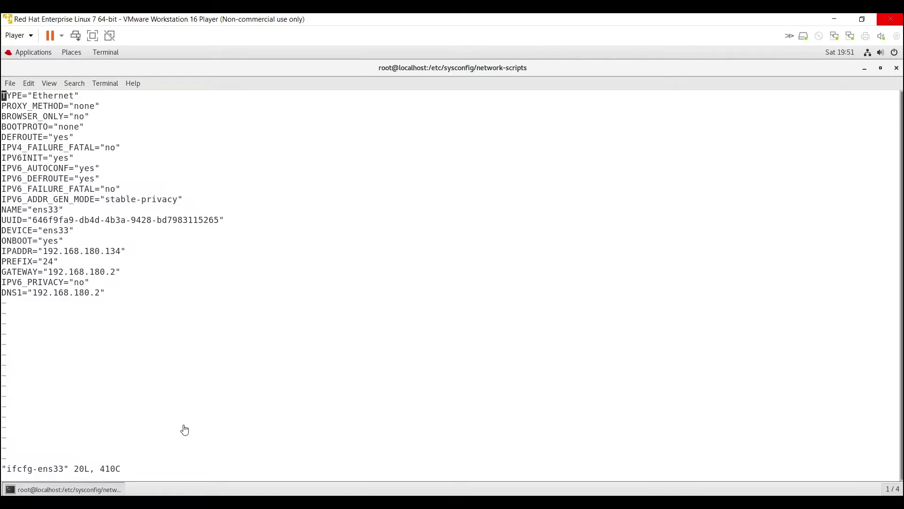
Step: Start inserting text and set the IPADDR value in ifcfg-ens33 to 192.168.180.135
{"action": "key", "text": "i"}
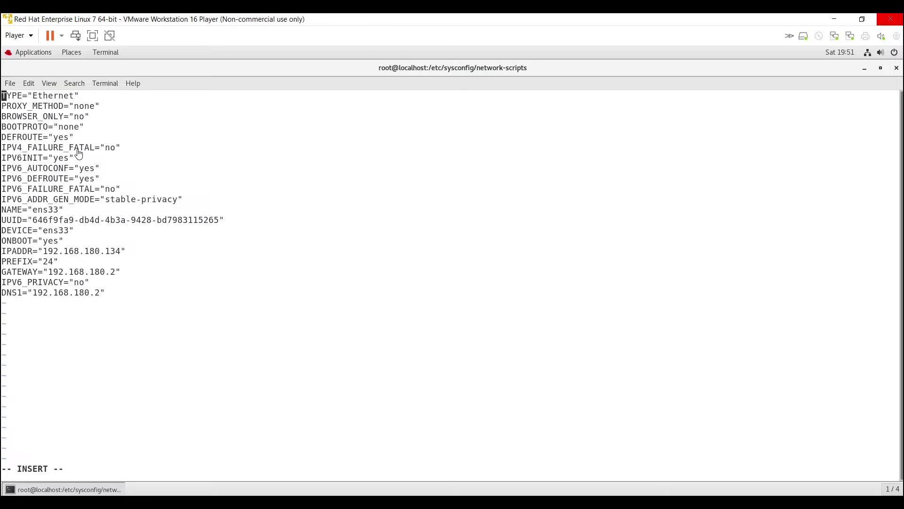
{"action": "key", "text": "Down"}
{"action": "key", "text": "Down"}
{"action": "key", "text": "Down"}
{"action": "key", "text": "Down"}
{"action": "key", "text": "Down"}
{"action": "key", "text": "Down"}
{"action": "key", "text": "Down"}
{"action": "key", "text": "Down"}
{"action": "key", "text": "Down"}
{"action": "key", "text": "Down"}
{"action": "key", "text": "Down"}
{"action": "key", "text": "Right"}
{"action": "key", "text": "Right"}
{"action": "key", "text": "Right"}
{"action": "key", "text": "Right"}
{"action": "key", "text": "Right"}
{"action": "key", "text": "Right"}
{"action": "key", "text": "Right"}
{"action": "key", "text": "Right"}
{"action": "key", "text": "Right"}
{"action": "key", "text": "Right"}
{"action": "key", "text": "Left"}
{"action": "key", "text": "Left"}
{"action": "key", "text": "Left"}
{"action": "key", "text": "Left"}
{"action": "key", "text": "Left"}
{"action": "key", "text": "Left"}
{"action": "key", "text": "Left"}
{"action": "key", "text": "Left"}
{"action": "key", "text": "Left"}
{"action": "key", "text": "Left"}
{"action": "key", "text": "Down"}
{"action": "key", "text": "Down"}
{"action": "key", "text": "Up"}
{"action": "key", "text": "Down"}
{"action": "key", "text": "Down"}
{"action": "key", "text": "Down"}
{"action": "key", "text": "Right"}
{"action": "key", "text": "Right"}
{"action": "key", "text": "Right"}
{"action": "key", "text": "Right"}
{"action": "key", "text": "Right"}
{"action": "key", "text": "Right"}
{"action": "key", "text": "Right"}
{"action": "key", "text": "Right"}
{"action": "key", "text": "Right"}
{"action": "key", "text": "Right"}
{"action": "key", "text": "Right"}
{"action": "key", "text": "Right"}
{"action": "key", "text": "Right"}
{"action": "key", "text": "Right"}
{"action": "key", "text": "Right"}
{"action": "key", "text": "Right"}
{"action": "key", "text": "Right"}
{"action": "key", "text": "Right"}
{"action": "key", "text": "Right"}
{"action": "key", "text": "Right"}
{"action": "key", "text": "Right"}
{"action": "key", "text": "Right"}
{"action": "key", "text": "Right"}
{"action": "key", "text": "BackSpace"}
{"action": "type", "text": "5"}
Step: Set the DNS1 value on the last line of ifcfg-ens33 to 8.8.8.8
{"action": "key", "text": "Left"}
{"action": "key", "text": "Left"}
{"action": "key", "text": "Left"}
{"action": "key", "text": "Left"}
{"action": "key", "text": "Left"}
{"action": "key", "text": "Left"}
{"action": "key", "text": "Left"}
{"action": "key", "text": "Left"}
{"action": "key", "text": "Left"}
{"action": "key", "text": "Left"}
{"action": "key", "text": "Left"}
{"action": "key", "text": "Left"}
{"action": "key", "text": "Left"}
{"action": "key", "text": "Left"}
{"action": "key", "text": "Left"}
{"action": "key", "text": "Left"}
{"action": "key", "text": "Left"}
{"action": "key", "text": "Home"}
{"action": "key", "text": "Down"}
{"action": "key", "text": "Down"}
{"action": "key", "text": "Down"}
{"action": "key", "text": "Down"}
{"action": "key", "text": "Right"}
{"action": "key", "text": "Right"}
{"action": "key", "text": "Right"}
{"action": "key", "text": "Right"}
{"action": "key", "text": "Right"}
{"action": "key", "text": "Right"}
{"action": "key", "text": "Right"}
{"action": "key", "text": "Right"}
{"action": "key", "text": "Right"}
{"action": "key", "text": "Right"}
{"action": "key", "text": "Right"}
{"action": "key", "text": "Right"}
{"action": "key", "text": "Right"}
{"action": "key", "text": "Right"}
{"action": "key", "text": "Right"}
{"action": "key", "text": "Right"}
{"action": "key", "text": "Right"}
{"action": "key", "text": "Right"}
{"action": "key", "text": "Right"}
{"action": "key", "text": "BackSpace"}
{"action": "key", "text": "BackSpace"}
{"action": "key", "text": "BackSpace"}
{"action": "key", "text": "BackSpace"}
{"action": "key", "text": "BackSpace"}
{"action": "key", "text": "BackSpace"}
{"action": "key", "text": "BackSpace"}
{"action": "key", "text": "BackSpace"}
{"action": "key", "text": "BackSpace"}
{"action": "key", "text": "BackSpace"}
{"action": "key", "text": "BackSpace"}
{"action": "key", "text": "BackSpace"}
{"action": "key", "text": "BackSpace"}
{"action": "type", "text": "9"}
{"action": "key", "text": "BackSpace"}
{"action": "type", "text": "8.8.8.8"}
Step: Save the edited ifcfg-ens33 file and quit vi with :wq!
{"action": "key", "text": "Escape"}
{"action": "type", "text": ":"}
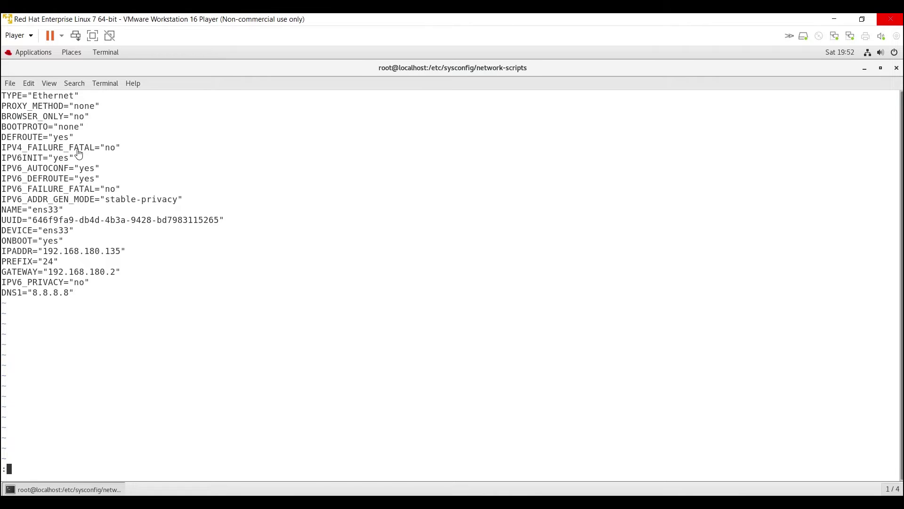
{"action": "type", "text": "wq!"}
{"action": "key", "text": "Return"}
{"action": "key", "text": "Return"}
{"action": "key", "text": "Return"}
{"action": "key", "text": "Return"}
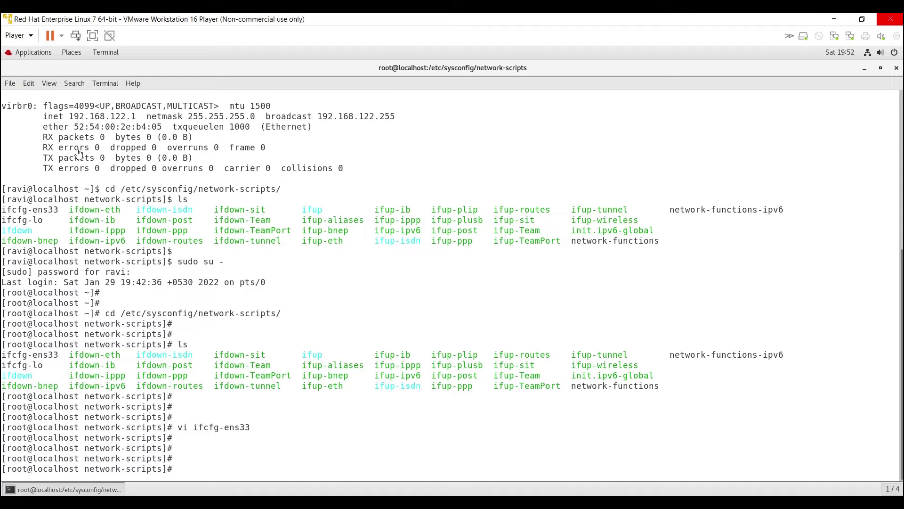
Step: Restart the network service with systemctl restart network
{"action": "type", "text": "systemctl restart net"}
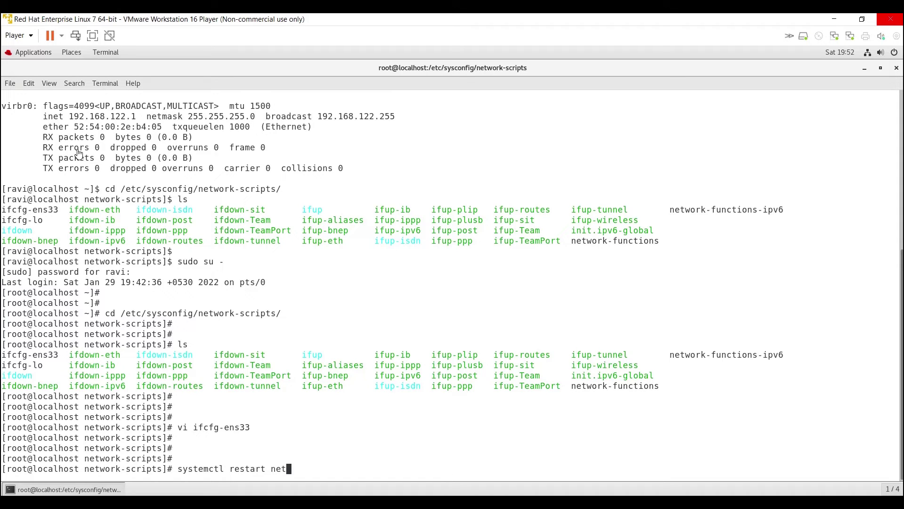
{"action": "type", "text": "work"}
{"action": "key", "text": "Return"}
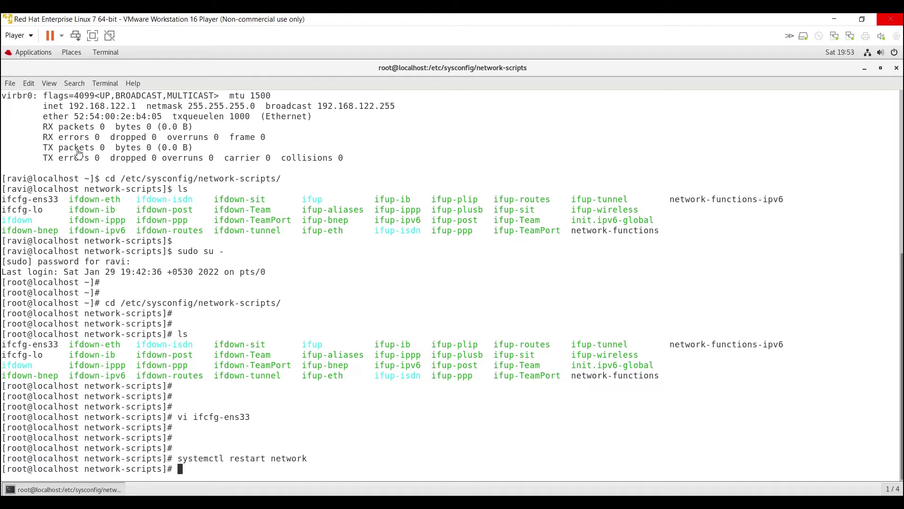
Step: Display the contents of ifcfg-ens33 with cat and check the IPADDR and PREFIX lines
{"action": "type", "text": "cat ifcfg-ens33"}
{"action": "key", "text": "Return"}
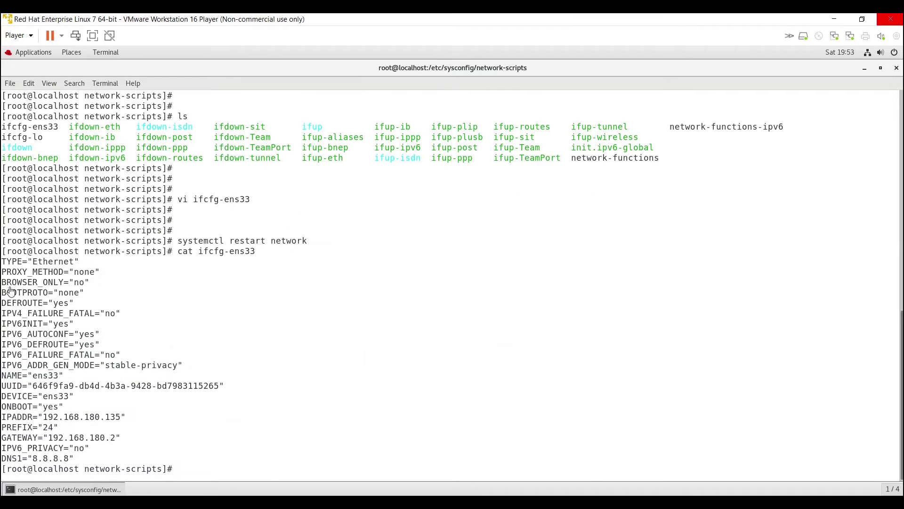
{"action": "left_click_drag", "start_coordinate": [129, 428], "coordinate": [2, 417]}
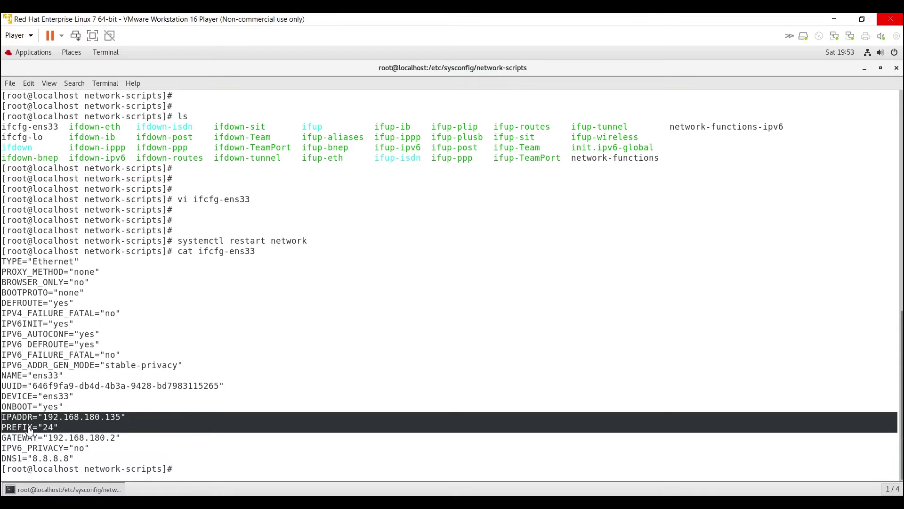
Step: Check the DNS1 line in the displayed contents of ifcfg-ens33
{"action": "left_click_drag", "start_coordinate": [80, 463], "coordinate": [2, 464]}
{"action": "left_click", "coordinate": [208, 474]}
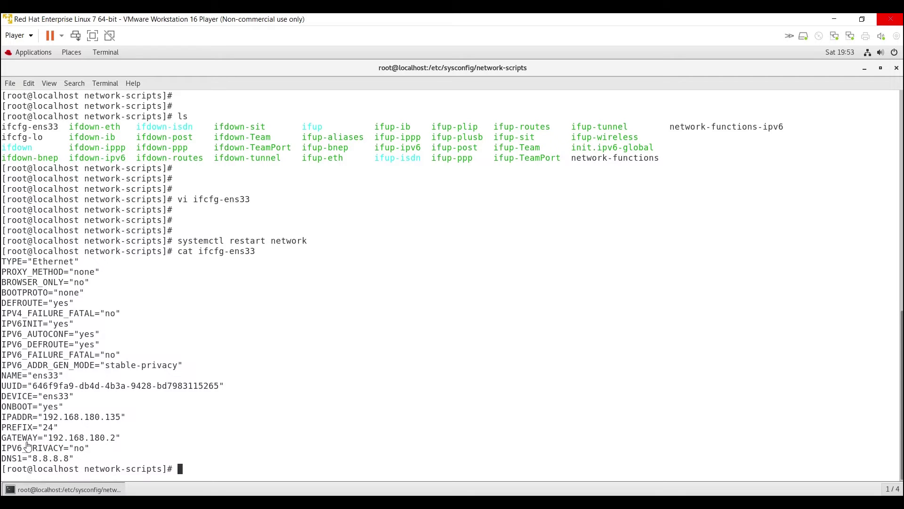
{"action": "left_click_drag", "start_coordinate": [84, 463], "coordinate": [3, 466]}
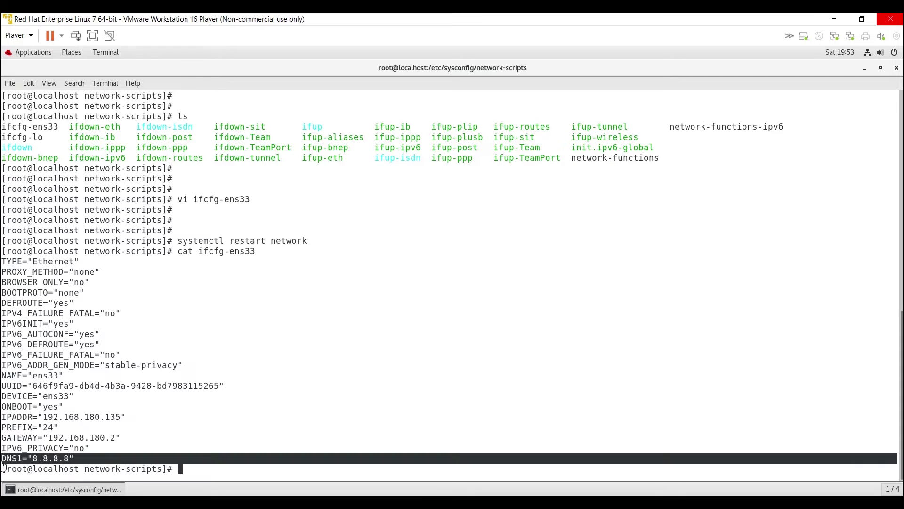
{"action": "left_click", "coordinate": [220, 471]}
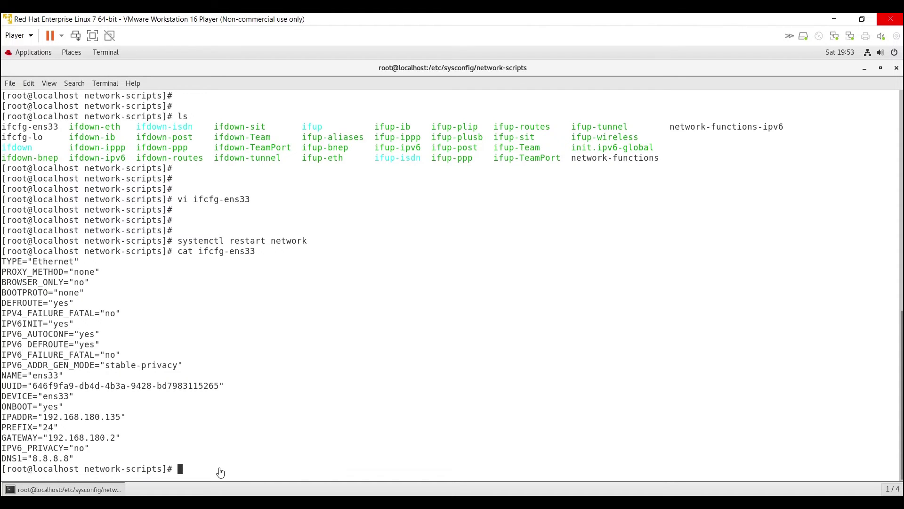
Step: List the files in the network-scripts directory with ls
{"action": "type", "text": "ls"}
{"action": "key", "text": "Return"}
{"action": "key", "text": "Return"}
{"action": "key", "text": "Return"}
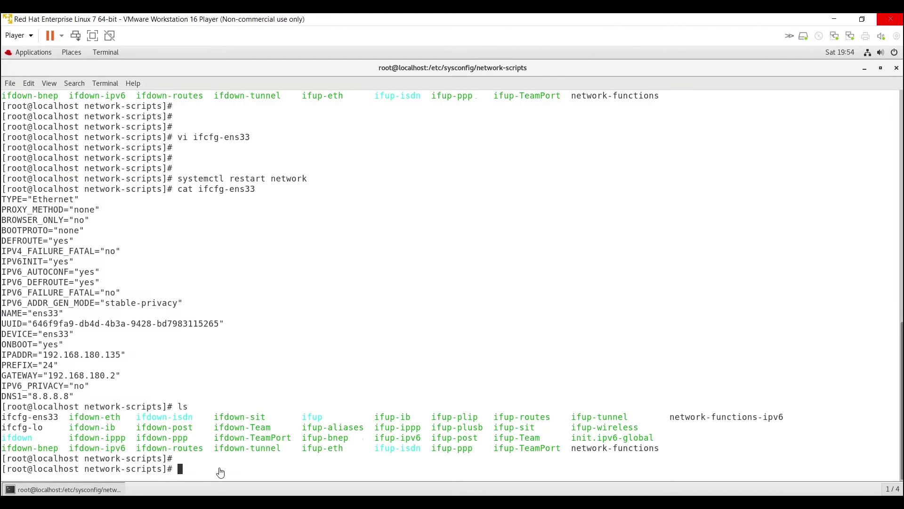
Step: Run ifconfig and check the inet address assigned to ens33
{"action": "type", "text": "ifconfig"}
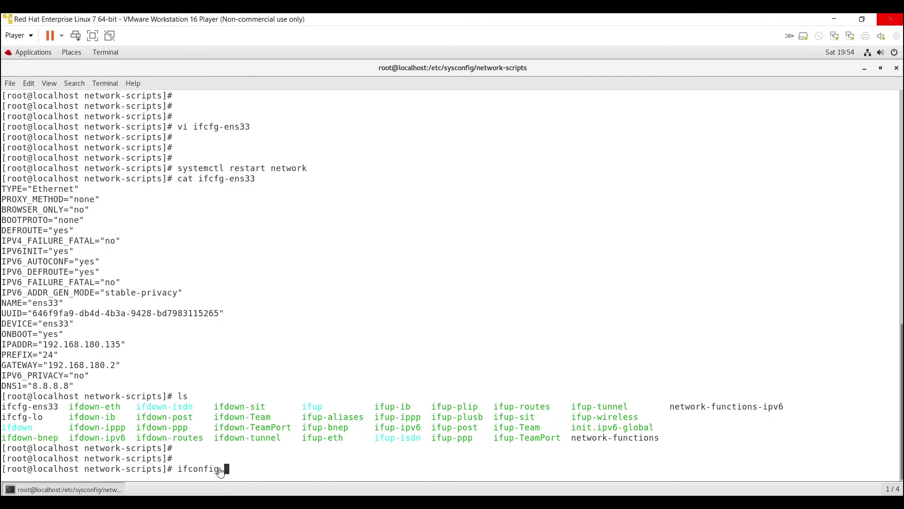
{"action": "key", "text": "Return"}
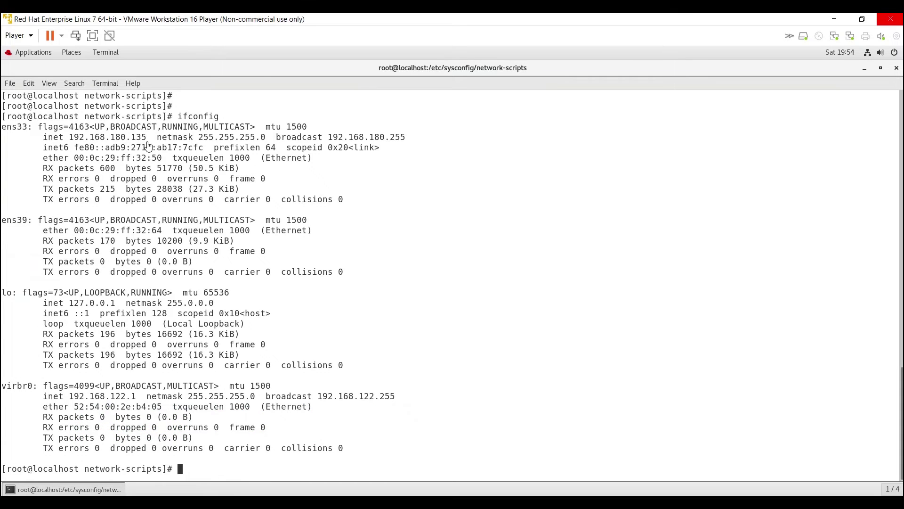
{"action": "left_click_drag", "start_coordinate": [148, 141], "coordinate": [48, 141]}
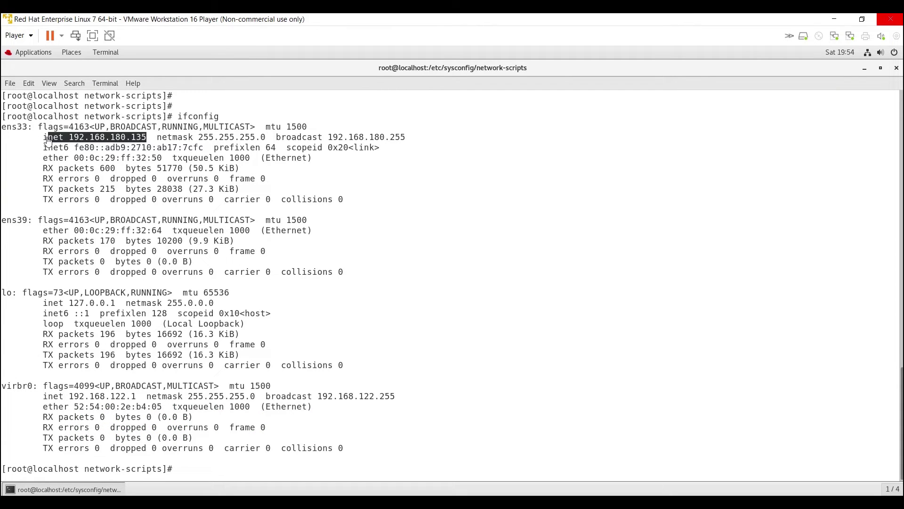
{"action": "left_click", "coordinate": [58, 222]}
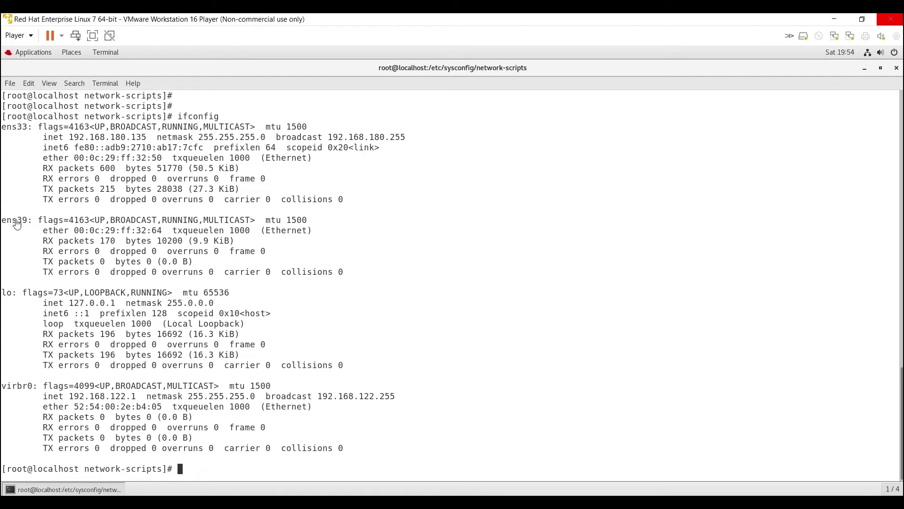
Step: Locate the ens39 interface in the ifconfig output and list the directory to look for its ifcfg file
{"action": "mouse_move", "coordinate": [28, 224]}
{"action": "left_mouse_down"}
{"action": "mouse_move", "coordinate": [5, 224]}
{"action": "mouse_move", "coordinate": [15, 225]}
{"action": "left_mouse_up"}
{"action": "left_click", "coordinate": [22, 225]}
{"action": "left_click_drag", "start_coordinate": [28, 222], "coordinate": [4, 228]}
{"action": "type", "text": "ls"}
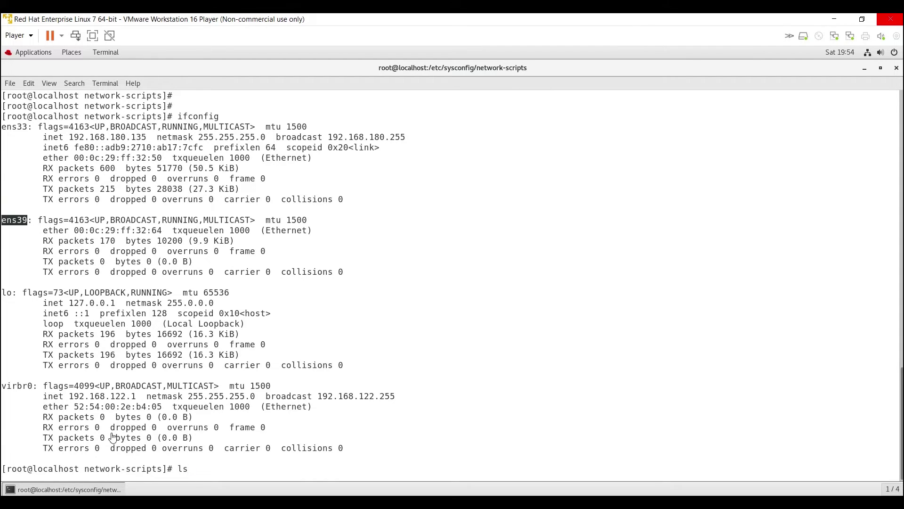
{"action": "key", "text": "Return"}
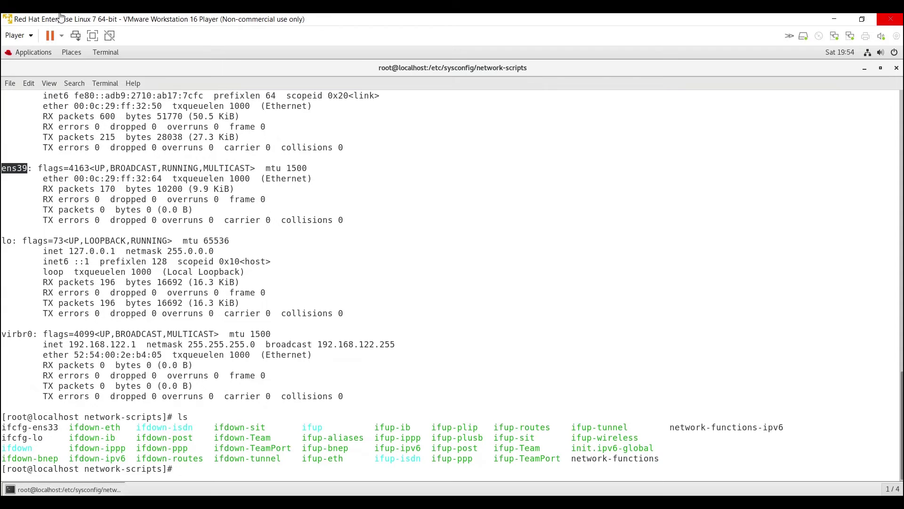
{"action": "left_click_drag", "start_coordinate": [58, 429], "coordinate": [3, 433]}
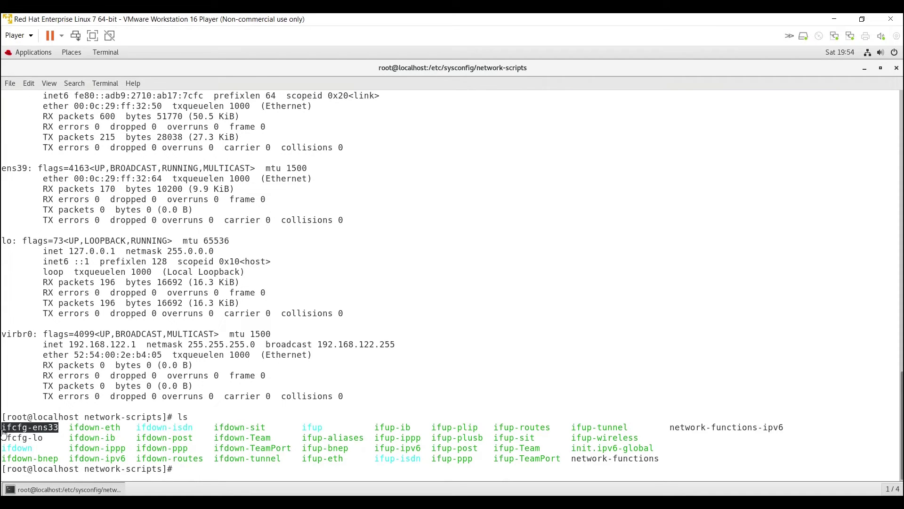
{"action": "left_click", "coordinate": [208, 471]}
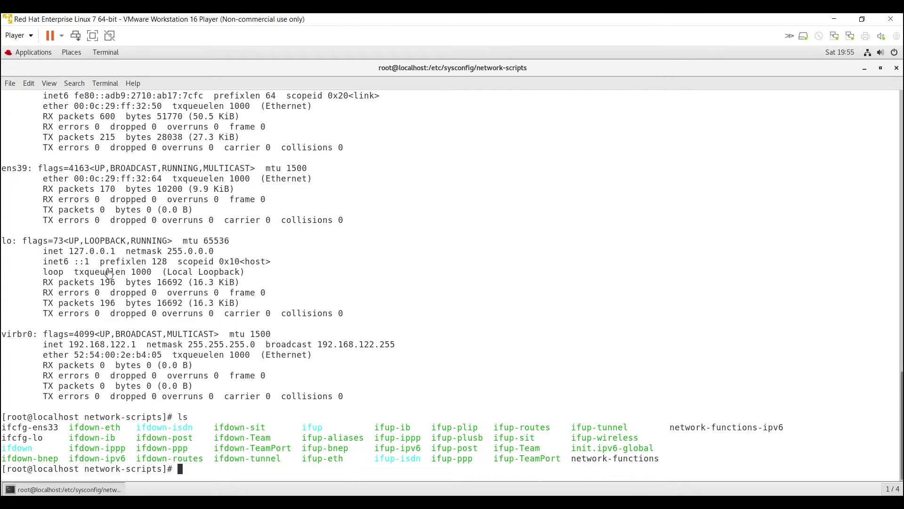
Step: Copy ifcfg-ens33 to a new file named ifcfg-ens39 with cp and list the directory again
{"action": "type", "text": "cp ifcfg-en"}
{"action": "key", "text": "Tab"}
{"action": "type", "text": "ifcfg-en"}
{"action": "key", "text": "Tab"}
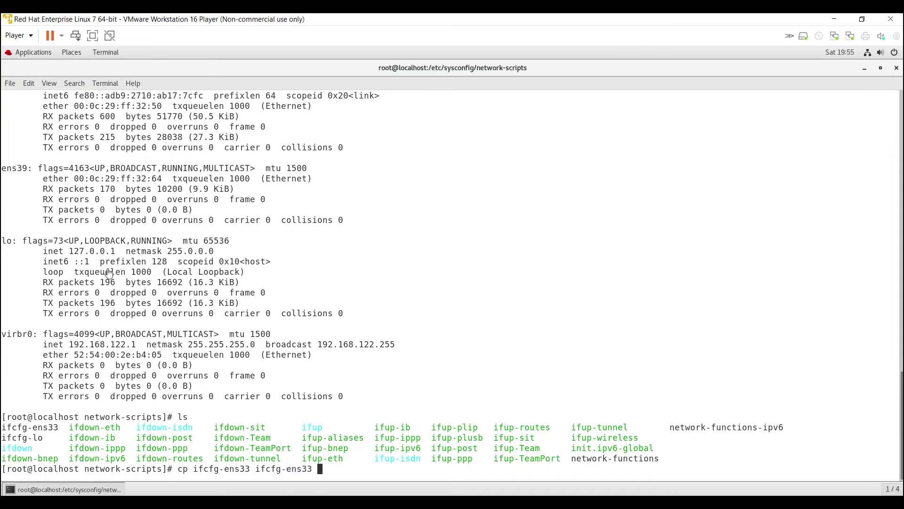
{"action": "key", "text": "BackSpace"}
{"action": "type", "text": "9"}
{"action": "key", "text": "Return"}
{"action": "key", "text": "Return"}
{"action": "key", "text": "Return"}
{"action": "type", "text": "ls"}
{"action": "key", "text": "Return"}
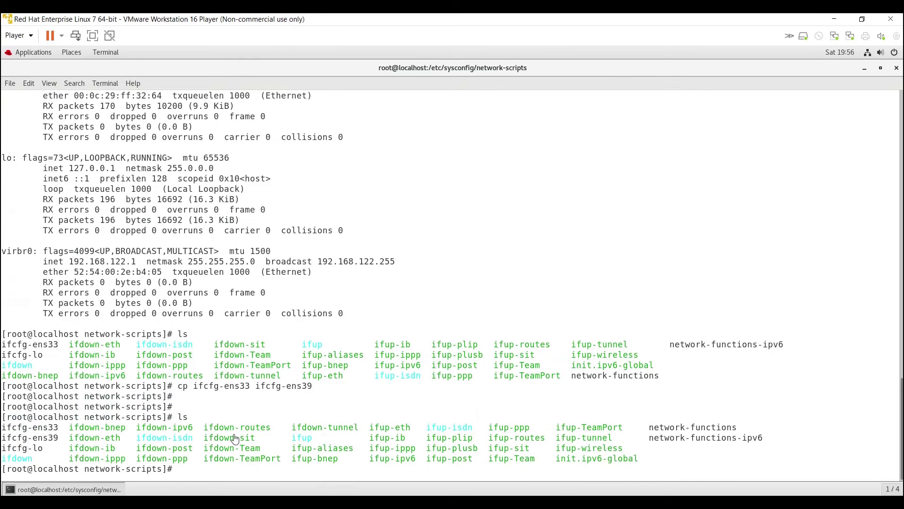
Step: Compare the ifcfg-ens39 and ifcfg-ens33 entries in the directory listing
{"action": "left_click_drag", "start_coordinate": [63, 439], "coordinate": [3, 443]}
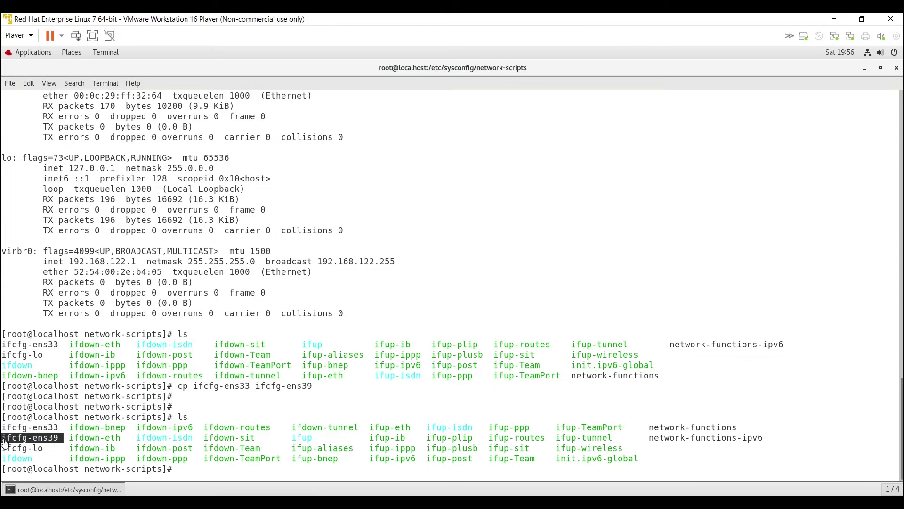
{"action": "left_click", "coordinate": [198, 471]}
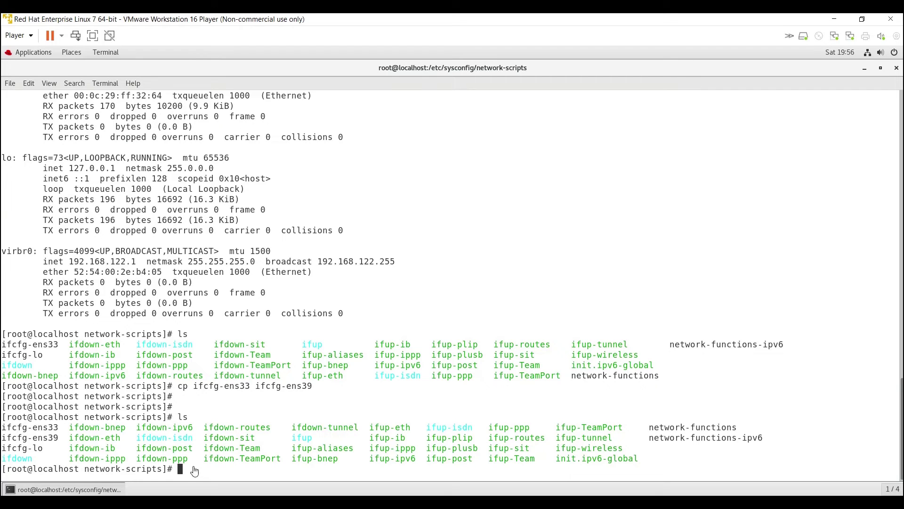
{"action": "left_click_drag", "start_coordinate": [57, 428], "coordinate": [2, 429]}
{"action": "left_click_drag", "start_coordinate": [58, 438], "coordinate": [3, 443]}
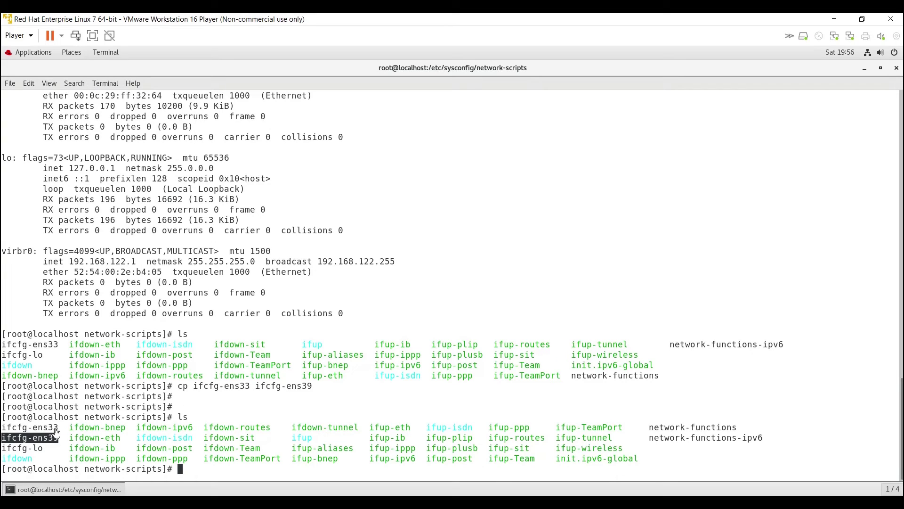
{"action": "left_click_drag", "start_coordinate": [63, 428], "coordinate": [6, 434]}
Step: Display the contents of ifcfg-ens39 with cat, pasting the file name copied from the listing
{"action": "type", "text": "cat"}
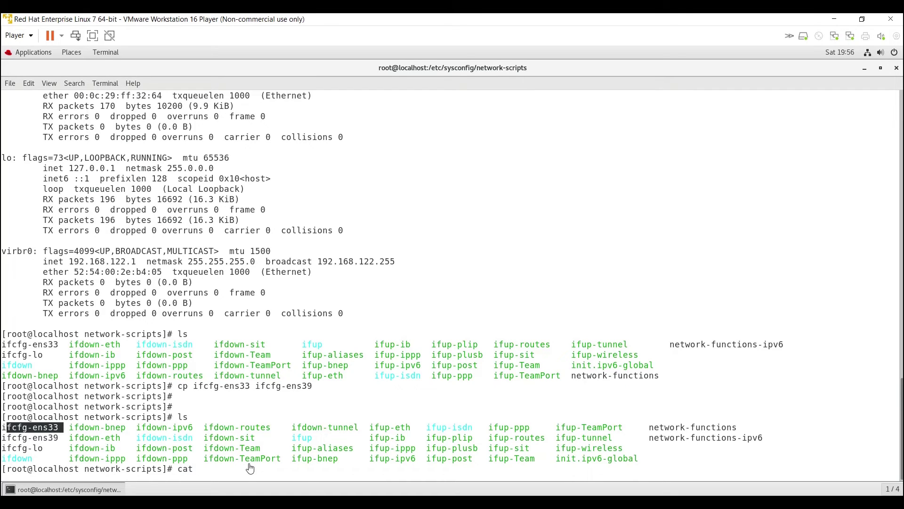
{"action": "double_click", "coordinate": [54, 439]}
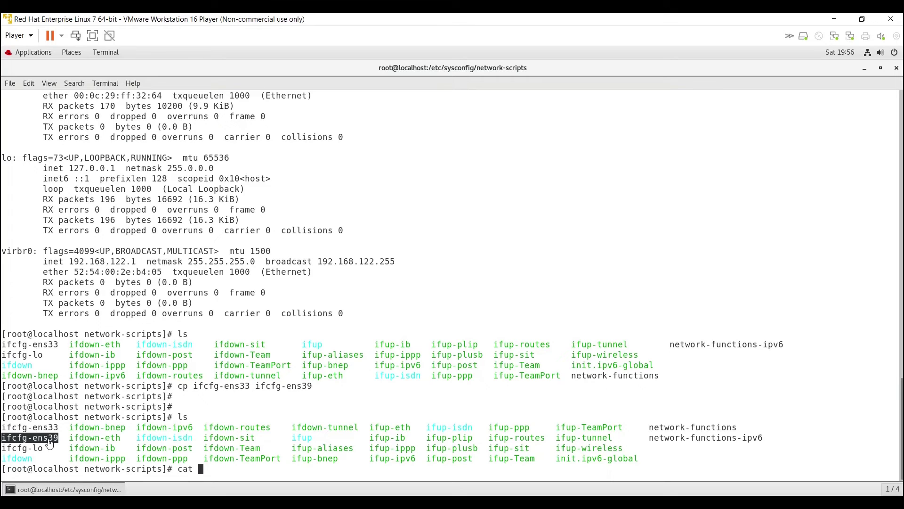
{"action": "right_click", "coordinate": [47, 438]}
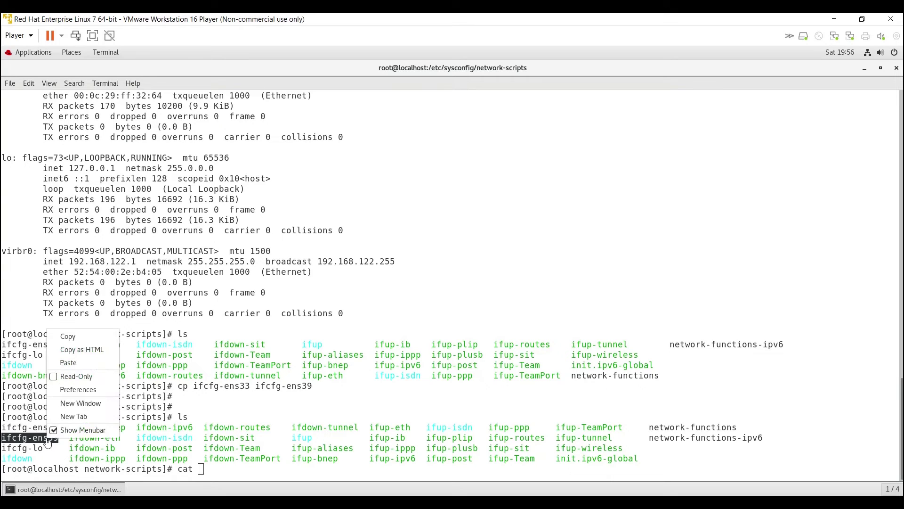
{"action": "left_click", "coordinate": [68, 337]}
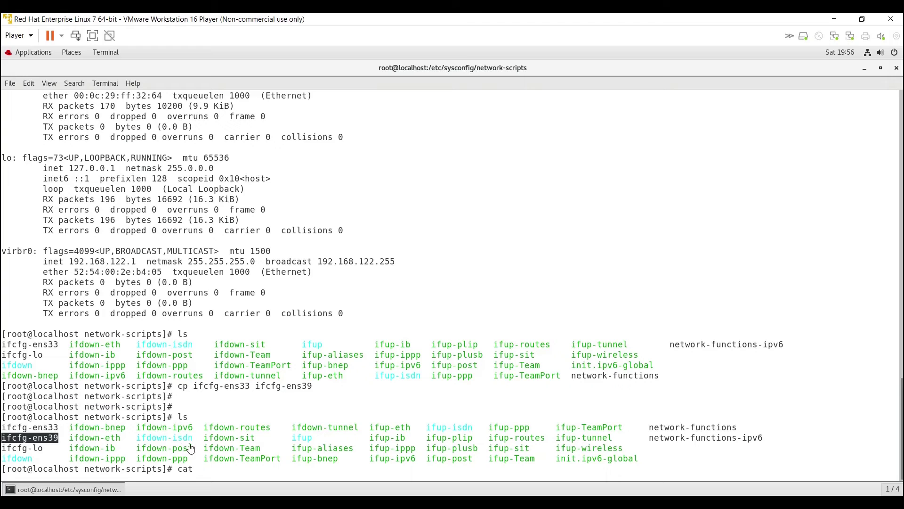
{"action": "left_click", "coordinate": [208, 470]}
{"action": "right_click", "coordinate": [208, 469]}
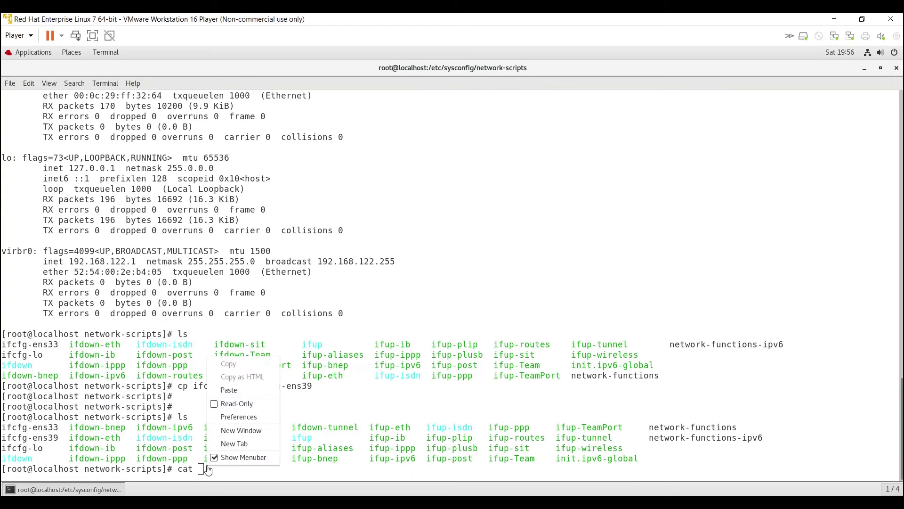
{"action": "left_click", "coordinate": [230, 396]}
{"action": "key", "text": "Return"}
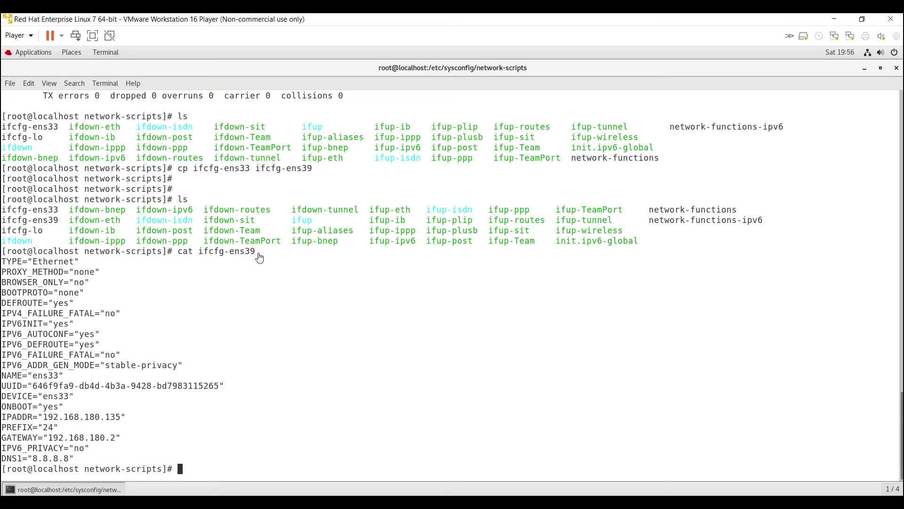
Step: Review the NAME, DEVICE, IPADDR, PREFIX, GATEWAY and DNS1 lines of ifcfg-ens39 in the cat output
{"action": "left_click_drag", "start_coordinate": [258, 257], "coordinate": [198, 254]}
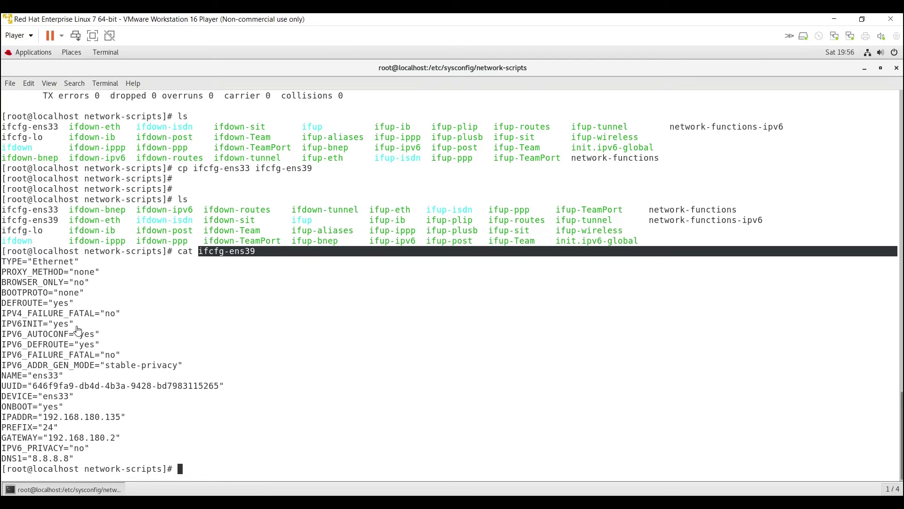
{"action": "left_click", "coordinate": [63, 379]}
{"action": "left_click_drag", "start_coordinate": [64, 380], "coordinate": [17, 378]}
{"action": "left_click_drag", "start_coordinate": [77, 397], "coordinate": [2, 401]}
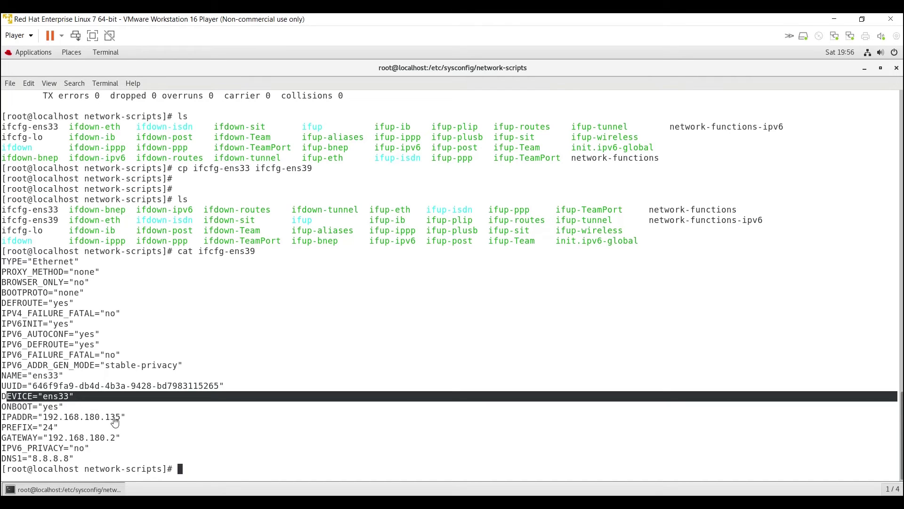
{"action": "left_click_drag", "start_coordinate": [134, 419], "coordinate": [3, 421]}
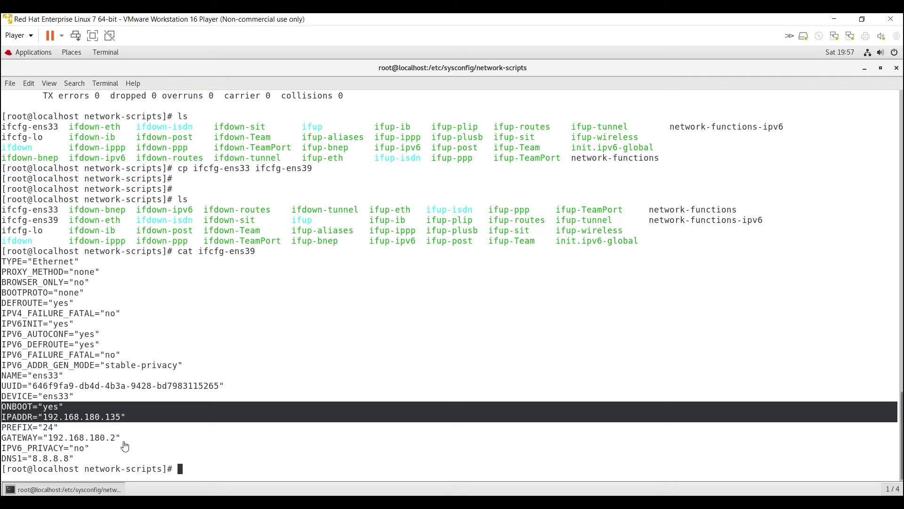
{"action": "left_click_drag", "start_coordinate": [126, 439], "coordinate": [2, 429]}
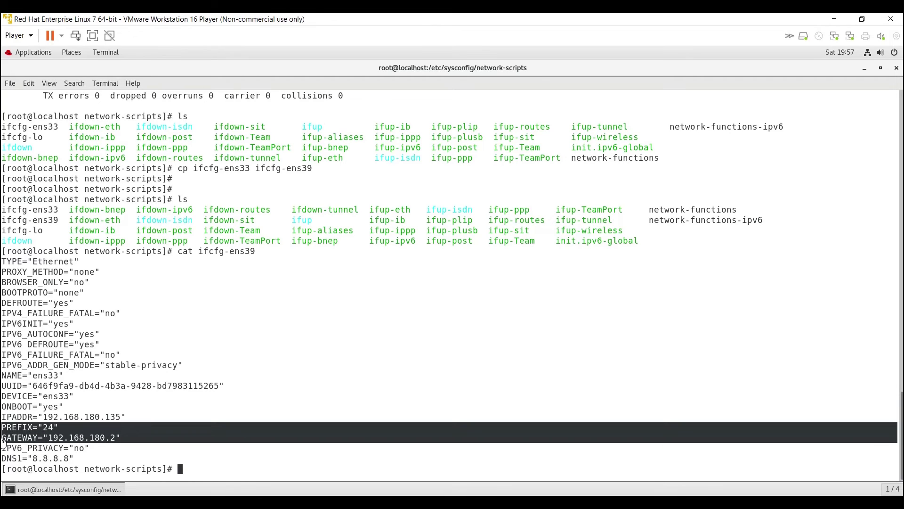
{"action": "left_click_drag", "start_coordinate": [84, 461], "coordinate": [189, 472]}
{"action": "left_click", "coordinate": [190, 473]}
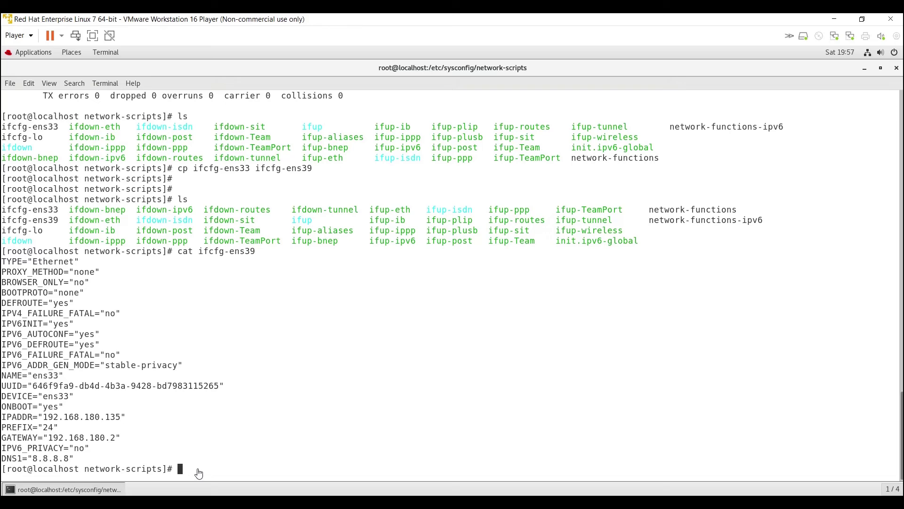
Step: Open ifcfg-ens39 in vi and enter insert mode
{"action": "type", "text": "vi"}
{"action": "right_click", "coordinate": [214, 467]}
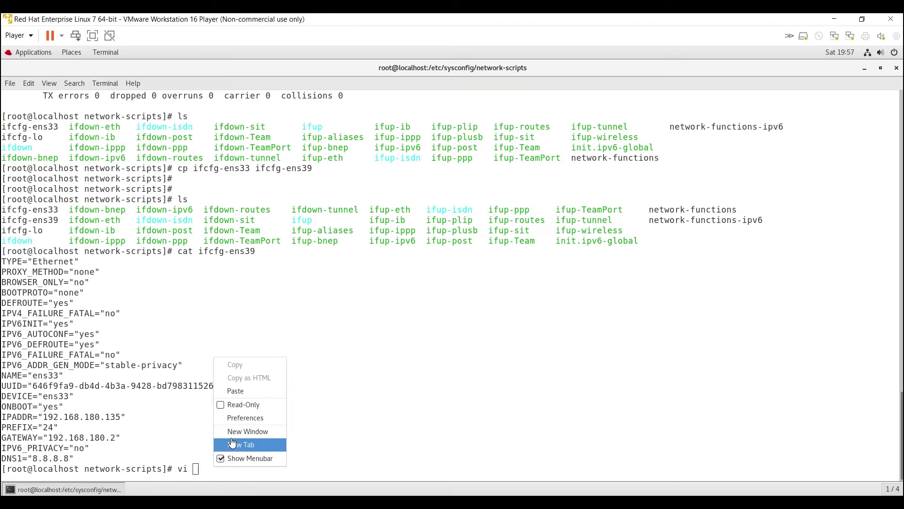
{"action": "left_click", "coordinate": [236, 391]}
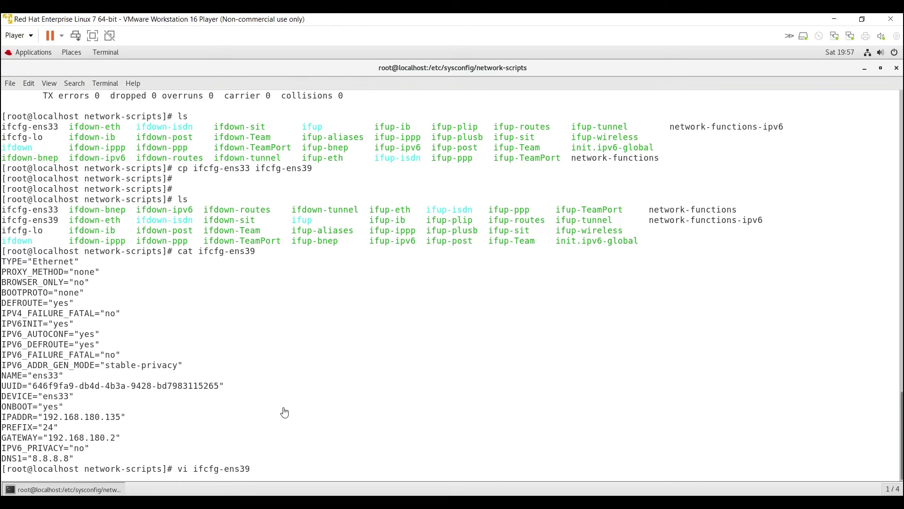
{"action": "key", "text": "Return"}
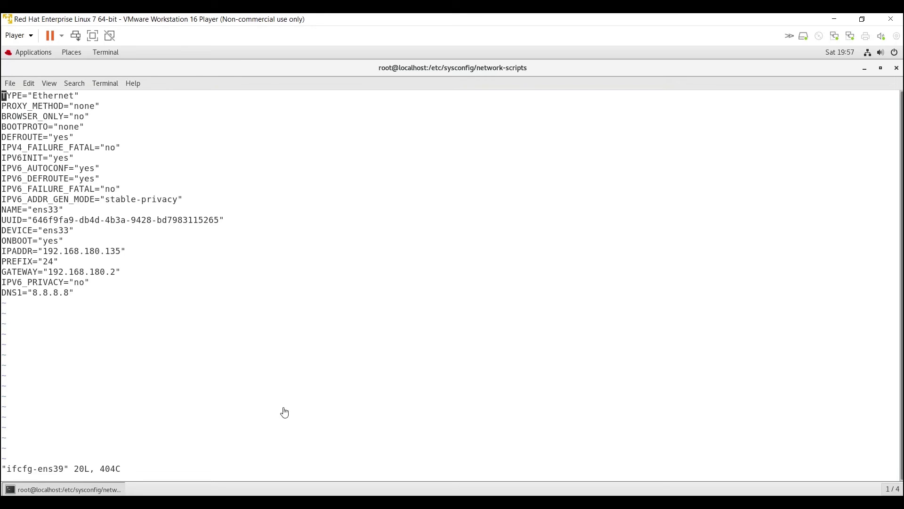
{"action": "key", "text": "i"}
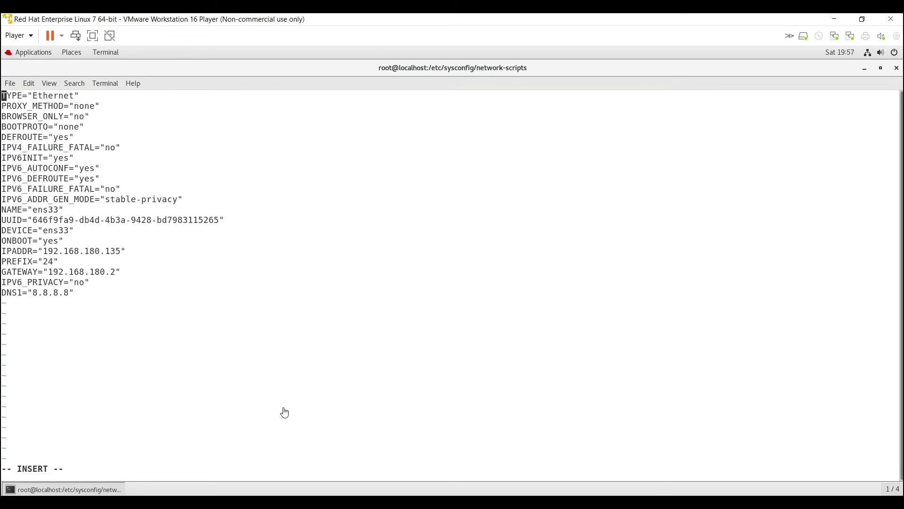
Step: Set the NAME value in ifcfg-ens39 to ens39
{"action": "key", "text": "Down"}
{"action": "key", "text": "Down"}
{"action": "key", "text": "Down"}
{"action": "key", "text": "Down"}
{"action": "key", "text": "Down"}
{"action": "key", "text": "Down"}
{"action": "key", "text": "Down"}
{"action": "key", "text": "Down"}
{"action": "key", "text": "Down"}
{"action": "key", "text": "Right"}
{"action": "key", "text": "Right"}
{"action": "key", "text": "Right"}
{"action": "key", "text": "Right"}
{"action": "key", "text": "Right"}
{"action": "key", "text": "Right"}
{"action": "key", "text": "Right"}
{"action": "key", "text": "Right"}
{"action": "key", "text": "Right"}
{"action": "key", "text": "Right"}
{"action": "key", "text": "Right"}
{"action": "key", "text": "BackSpace"}
{"action": "type", "text": "9"}
Step: Comment out the UUID line of ifcfg-ens39 with a leading #
{"action": "key", "text": "Left"}
{"action": "key", "text": "Left"}
{"action": "key", "text": "Left"}
{"action": "key", "text": "Left"}
{"action": "key", "text": "Left"}
{"action": "key", "text": "Left"}
{"action": "key", "text": "Left"}
{"action": "key", "text": "Left"}
{"action": "key", "text": "Left"}
{"action": "key", "text": "Left"}
{"action": "key", "text": "Left"}
{"action": "key", "text": "Down"}
{"action": "type", "text": "#"}
Step: Position the text cursor at the end of the interface name in the DEVICE line of ifcfg-ens39 for editing
{"action": "key", "text": "Down"}
{"action": "key", "text": "Right"}
{"action": "key", "text": "Right"}
{"action": "key", "text": "Right"}
{"action": "key", "text": "Right"}
{"action": "key", "text": "Right"}
{"action": "key", "text": "Right"}
{"action": "key", "text": "Right"}
{"action": "key", "text": "Right"}
{"action": "key", "text": "Right"}
{"action": "key", "text": "Right"}
{"action": "key", "text": "Right"}
{"action": "key", "text": "Right"}
{"action": "key", "text": "Right"}
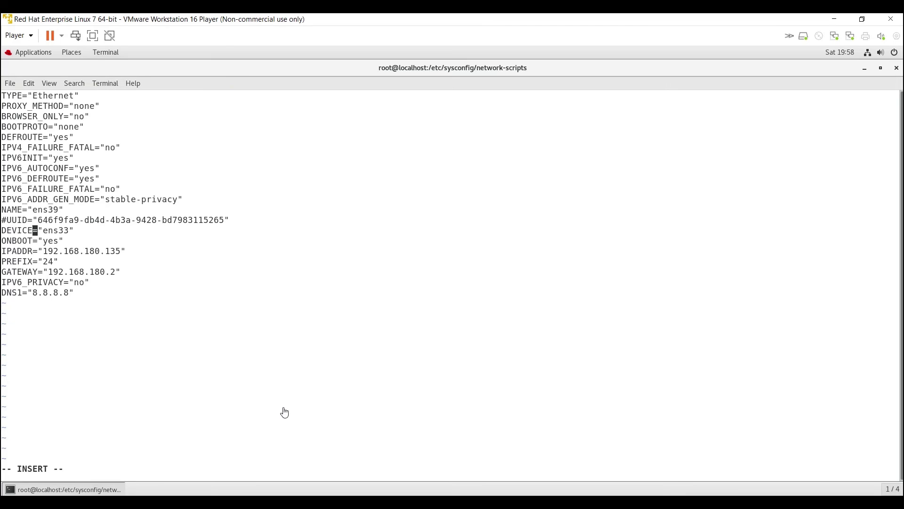
Step: Set the DEVICE value in ifcfg-ens39 to ens39
{"action": "key", "text": "BackSpace"}
{"action": "type", "text": "9"}
Step: Change the IPADDR value in ifcfg-ens39 to 192.168.168.3
{"action": "key", "text": "Left"}
{"action": "key", "text": "Left"}
{"action": "key", "text": "Left"}
{"action": "key", "text": "Left"}
{"action": "key", "text": "Left"}
{"action": "key", "text": "Left"}
{"action": "key", "text": "Left"}
{"action": "key", "text": "Left"}
{"action": "key", "text": "Left"}
{"action": "key", "text": "Left"}
{"action": "key", "text": "Left"}
{"action": "key", "text": "Left"}
{"action": "key", "text": "Left"}
{"action": "key", "text": "Down"}
{"action": "key", "text": "Down"}
{"action": "key", "text": "Right"}
{"action": "key", "text": "Right"}
{"action": "key", "text": "Right"}
{"action": "key", "text": "Right"}
{"action": "key", "text": "Right"}
{"action": "key", "text": "Right"}
{"action": "key", "text": "Right"}
{"action": "key", "text": "Right"}
{"action": "key", "text": "Right"}
{"action": "key", "text": "Right"}
{"action": "key", "text": "Right"}
{"action": "key", "text": "Right"}
{"action": "key", "text": "Right"}
{"action": "key", "text": "Right"}
{"action": "key", "text": "Right"}
{"action": "key", "text": "Right"}
{"action": "key", "text": "Right"}
{"action": "key", "text": "Right"}
{"action": "key", "text": "Right"}
{"action": "key", "text": "Right"}
{"action": "key", "text": "Right"}
{"action": "key", "text": "Right"}
{"action": "key", "text": "Right"}
{"action": "key", "text": "BackSpace"}
{"action": "key", "text": "BackSpace"}
{"action": "key", "text": "BackSpace"}
{"action": "key", "text": "BackSpace"}
{"action": "key", "text": "BackSpace"}
{"action": "key", "text": "BackSpace"}
{"action": "type", "text": "68.3"}
Step: Change the GATEWAY value in ifcfg-ens39 to 192.168.168.1
{"action": "key", "text": "Left"}
{"action": "key", "text": "Left"}
{"action": "key", "text": "Left"}
{"action": "key", "text": "Left"}
{"action": "key", "text": "Left"}
{"action": "key", "text": "Left"}
{"action": "key", "text": "Left"}
{"action": "key", "text": "Left"}
{"action": "key", "text": "Left"}
{"action": "key", "text": "Left"}
{"action": "key", "text": "Left"}
{"action": "key", "text": "Left"}
{"action": "key", "text": "Left"}
{"action": "key", "text": "Left"}
{"action": "key", "text": "Left"}
{"action": "key", "text": "Left"}
{"action": "key", "text": "Left"}
{"action": "key", "text": "Left"}
{"action": "key", "text": "Left"}
{"action": "key", "text": "Left"}
{"action": "key", "text": "Left"}
{"action": "key", "text": "Down"}
{"action": "key", "text": "Down"}
{"action": "key", "text": "Right"}
{"action": "key", "text": "Right"}
{"action": "key", "text": "Right"}
{"action": "key", "text": "Right"}
{"action": "key", "text": "Right"}
{"action": "key", "text": "Right"}
{"action": "key", "text": "Right"}
{"action": "key", "text": "Right"}
{"action": "key", "text": "Right"}
{"action": "key", "text": "Right"}
{"action": "key", "text": "Right"}
{"action": "key", "text": "Right"}
{"action": "key", "text": "Right"}
{"action": "key", "text": "Right"}
{"action": "key", "text": "Right"}
{"action": "key", "text": "Right"}
{"action": "key", "text": "Right"}
{"action": "key", "text": "Right"}
{"action": "key", "text": "Right"}
{"action": "key", "text": "Right"}
{"action": "key", "text": "Right"}
{"action": "key", "text": "Right"}
{"action": "key", "text": "BackSpace"}
{"action": "key", "text": "BackSpace"}
{"action": "key", "text": "BackSpace"}
{"action": "key", "text": "BackSpace"}
{"action": "type", "text": "68.1"}
Step: Review the edited lines of ifcfg-ens39 from the interface name down to the DNS entry
{"action": "key", "text": "Left"}
{"action": "key", "text": "Left"}
{"action": "key", "text": "Left"}
{"action": "key", "text": "Left"}
{"action": "key", "text": "Left"}
{"action": "key", "text": "Left"}
{"action": "key", "text": "Left"}
{"action": "key", "text": "Left"}
{"action": "key", "text": "Left"}
{"action": "key", "text": "Left"}
{"action": "key", "text": "Left"}
{"action": "key", "text": "Left"}
{"action": "key", "text": "Left"}
{"action": "key", "text": "Left"}
{"action": "key", "text": "Left"}
{"action": "key", "text": "Left"}
{"action": "key", "text": "Left"}
{"action": "key", "text": "Left"}
{"action": "key", "text": "Left"}
{"action": "key", "text": "Left"}
{"action": "key", "text": "Left"}
{"action": "key", "text": "Left"}
{"action": "key", "text": "Up"}
{"action": "key", "text": "Up"}
{"action": "key", "text": "Up"}
{"action": "key", "text": "Up"}
{"action": "key", "text": "Up"}
{"action": "key", "text": "Up"}
{"action": "key", "text": "Up"}
{"action": "key", "text": "Up"}
{"action": "key", "text": "Up"}
{"action": "key", "text": "Down"}
{"action": "key", "text": "Down"}
{"action": "key", "text": "Down"}
{"action": "key", "text": "Down"}
{"action": "key", "text": "Down"}
{"action": "key", "text": "Down"}
{"action": "key", "text": "Down"}
{"action": "key", "text": "Down"}
Step: Save ifcfg-ens39 and quit vi with :wq!, returning to the shell prompt
{"action": "key", "text": "Escape"}
{"action": "type", "text": ":wq1"}
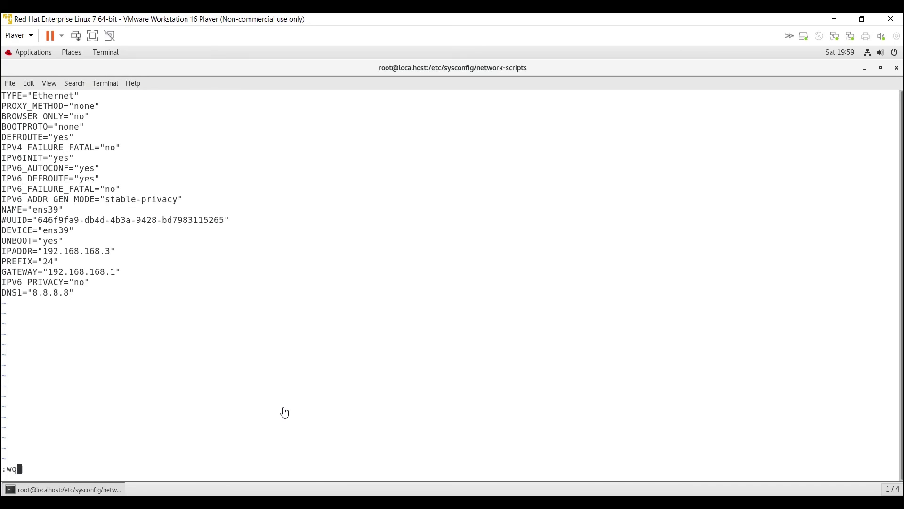
{"action": "key", "text": "BackSpace"}
{"action": "type", "text": "!"}
{"action": "key", "text": "Return"}
{"action": "key", "text": "Return"}
{"action": "key", "text": "Return"}
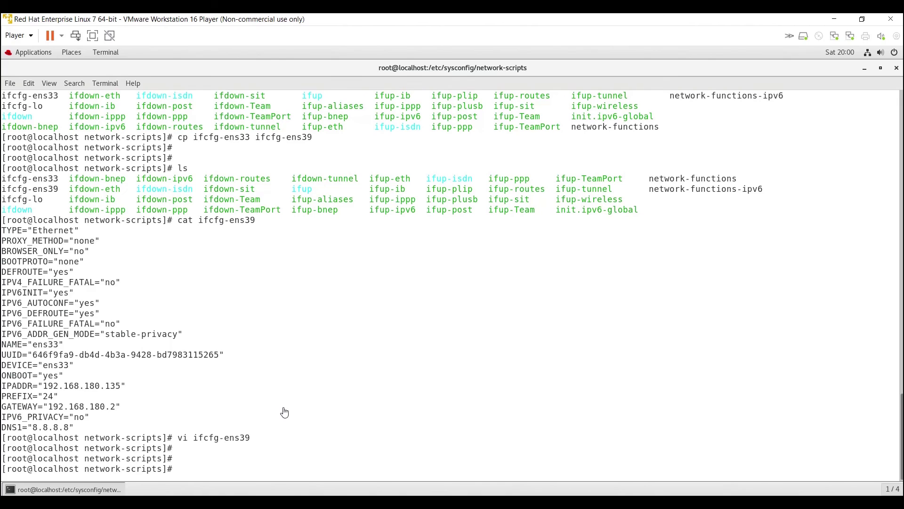
Step: Restart the network service by recalling the earlier systemctl restart network command
{"action": "key", "text": "Up"}
{"action": "key", "text": "Up"}
{"action": "key", "text": "Up"}
{"action": "key", "text": "Up"}
{"action": "key", "text": "Down"}
{"action": "key", "text": "Up"}
{"action": "key", "text": "Up"}
{"action": "key", "text": "Up"}
{"action": "key", "text": "Up"}
{"action": "key", "text": "Return"}
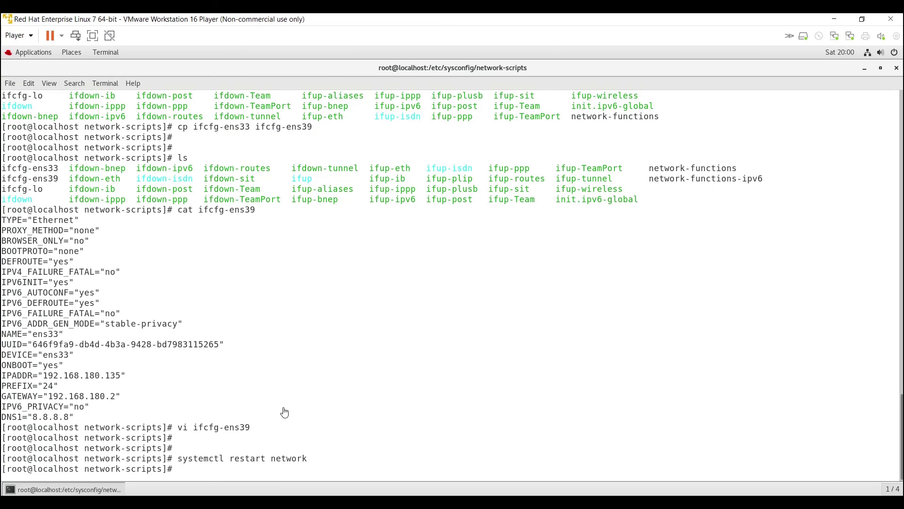
{"action": "key", "text": "Return"}
{"action": "key", "text": "Return"}
{"action": "key", "text": "Return"}
Step: Run ifconfig to list the configuration of all network interfaces after the restart
{"action": "type", "text": "ifc"}
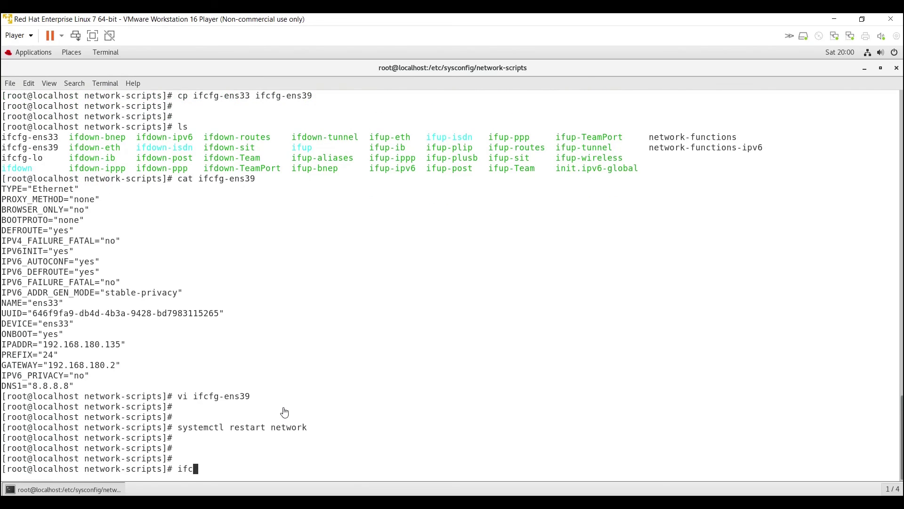
{"action": "key", "text": "Tab"}
{"action": "key", "text": "Tab"}
{"action": "type", "text": "o"}
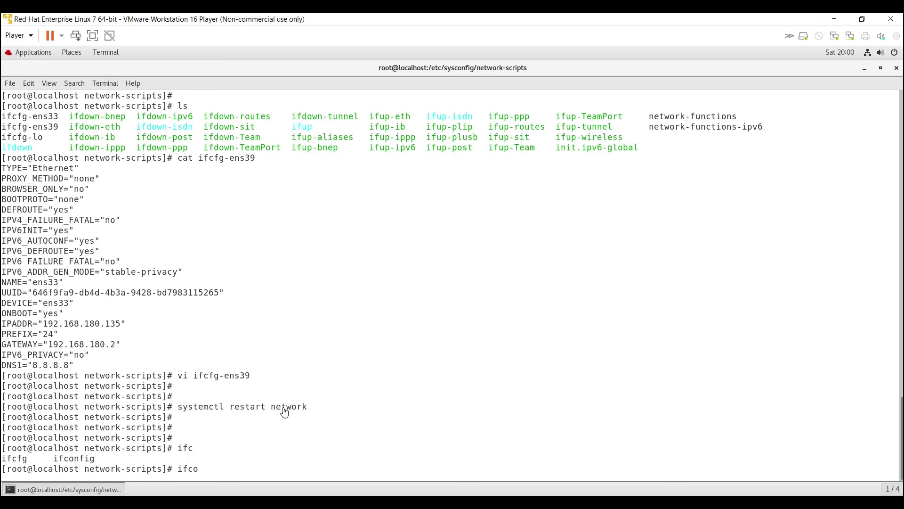
{"action": "key", "text": "Tab"}
{"action": "key", "text": "Return"}
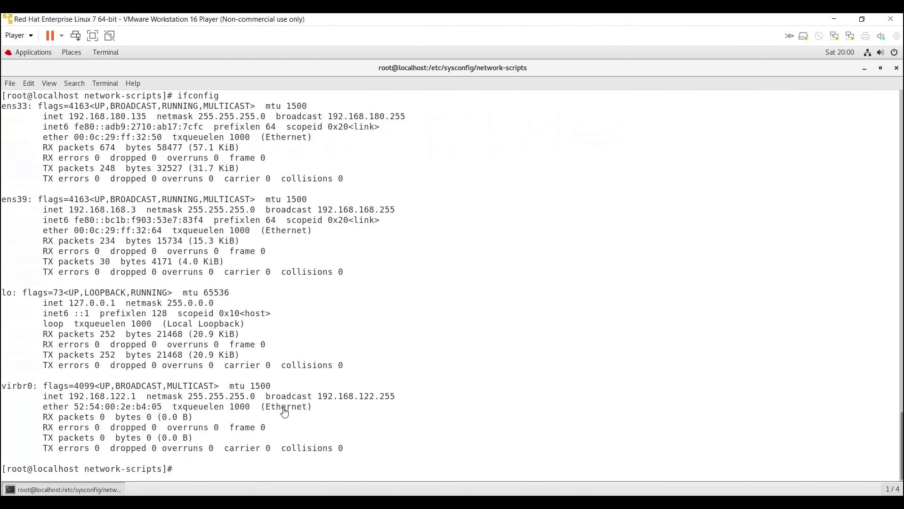
Step: Check the inet addresses assigned to ens33 and ens39 in the ifconfig output
{"action": "left_click_drag", "start_coordinate": [150, 123], "coordinate": [69, 121]}
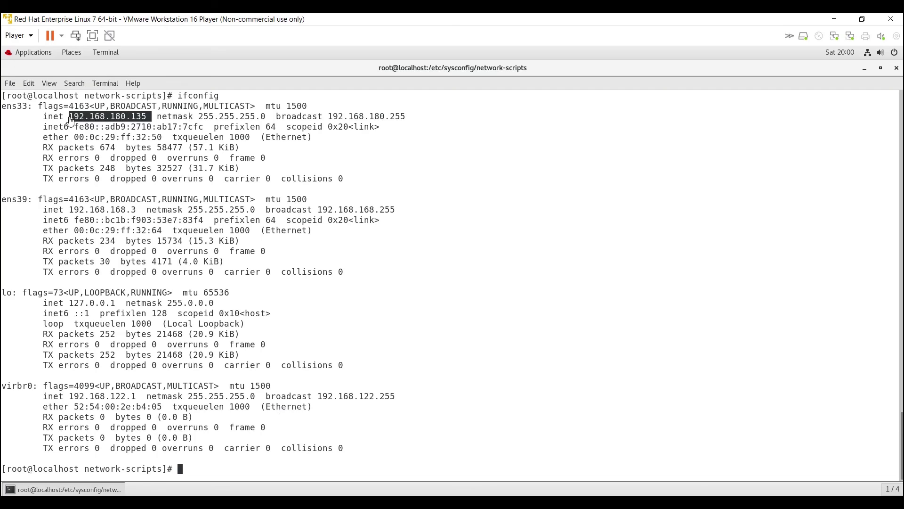
{"action": "left_click", "coordinate": [4, 206]}
{"action": "left_click_drag", "start_coordinate": [3, 203], "coordinate": [38, 205]}
{"action": "left_click_drag", "start_coordinate": [141, 212], "coordinate": [71, 214]}
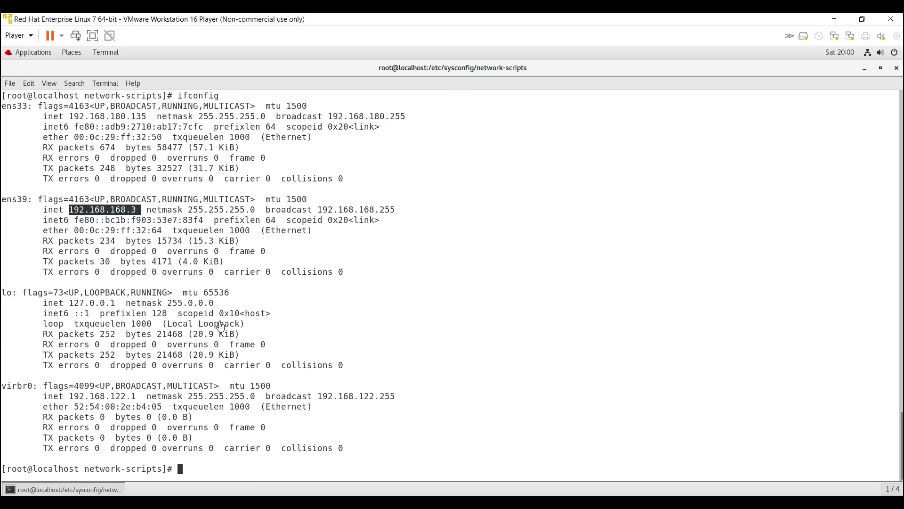
{"action": "left_click", "coordinate": [210, 467]}
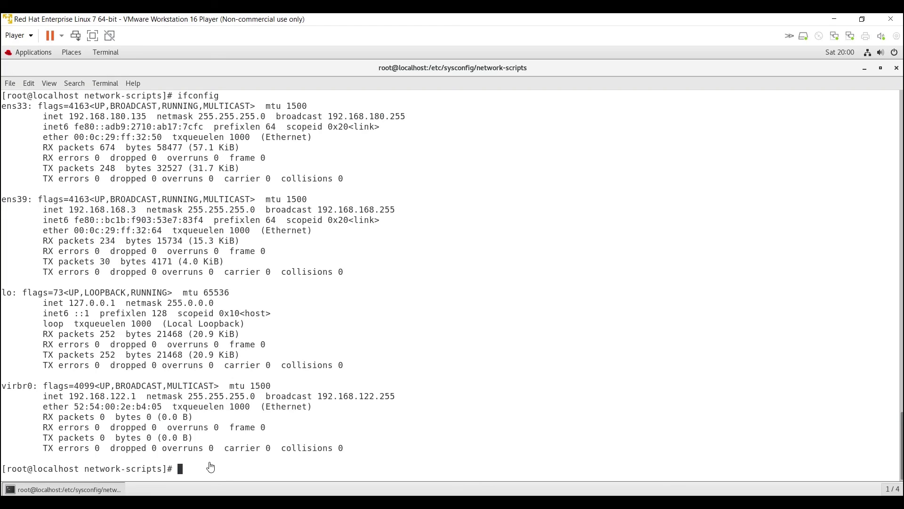